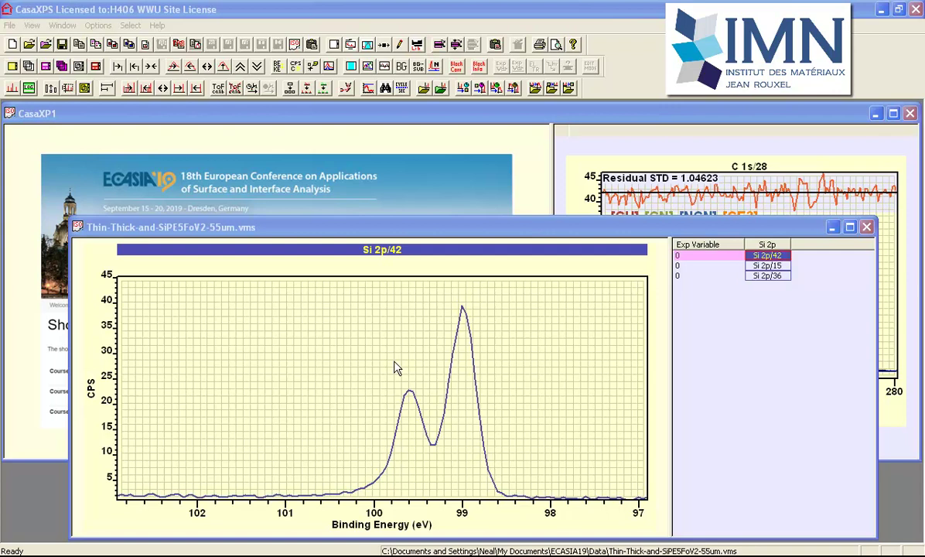
- Maximise the spectrum window and open Quantification Parameters on its Components tab
double_click(525, 226)
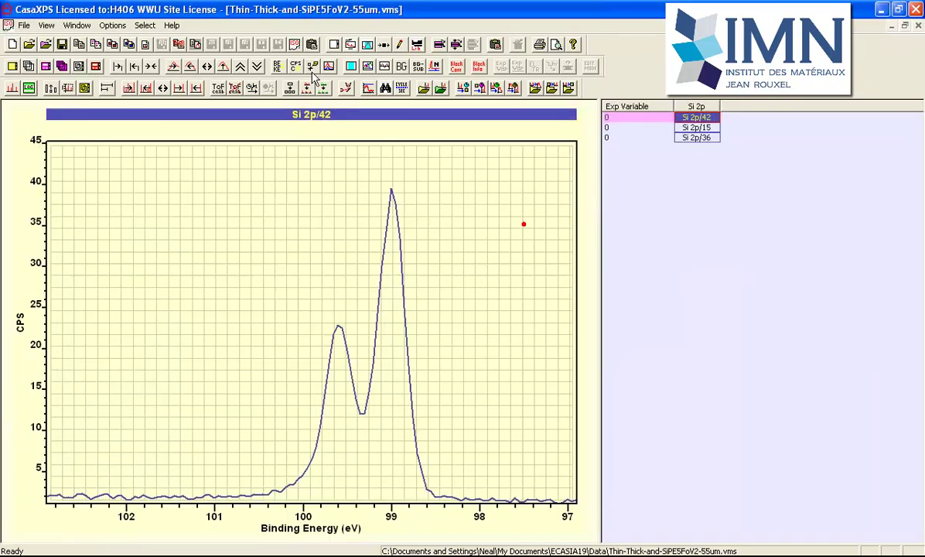
left_click(367, 44)
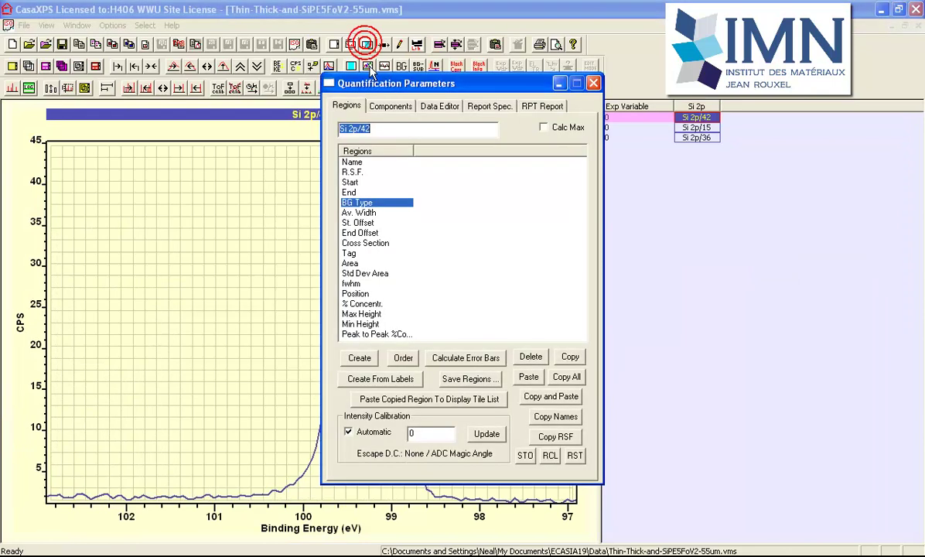
left_click_drag(370, 82, 665, 153)
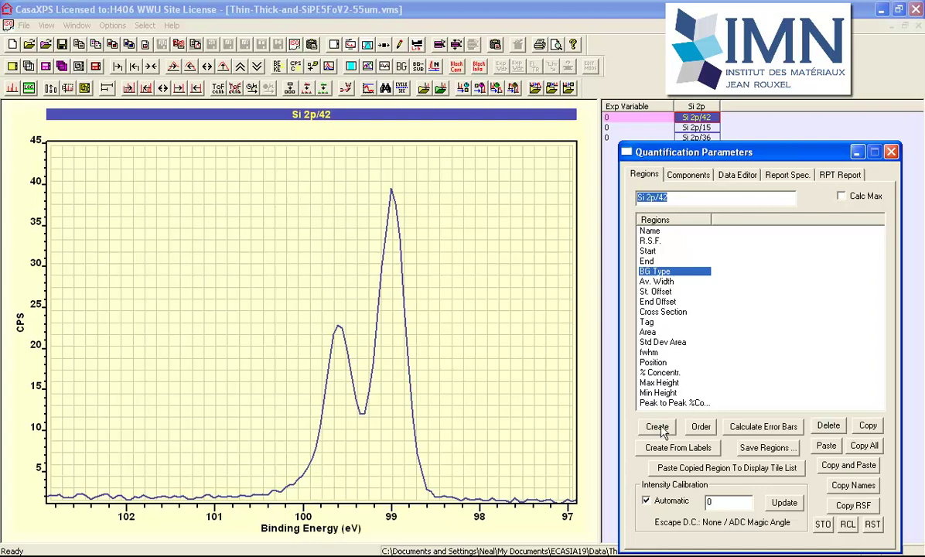
left_click(688, 175)
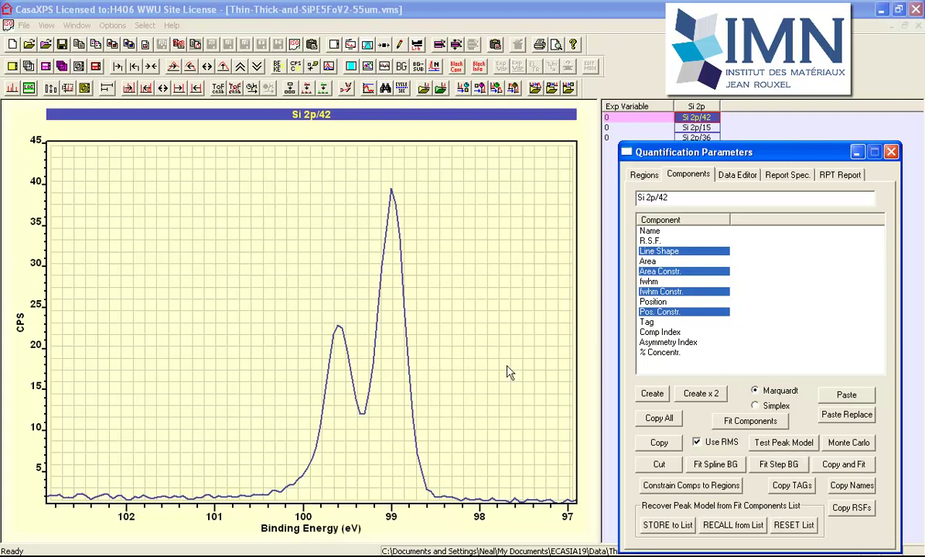
- Select both the Si 2p/42 and Si 2p/15 spectra in the browser
left_click(388, 260)
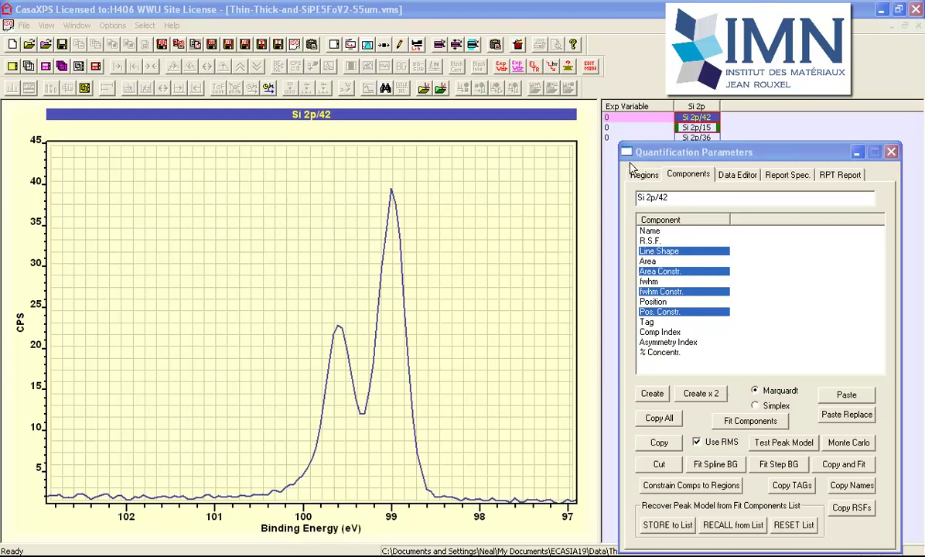
left_click(669, 153)
left_click(693, 120)
left_click_drag(693, 118, 694, 128)
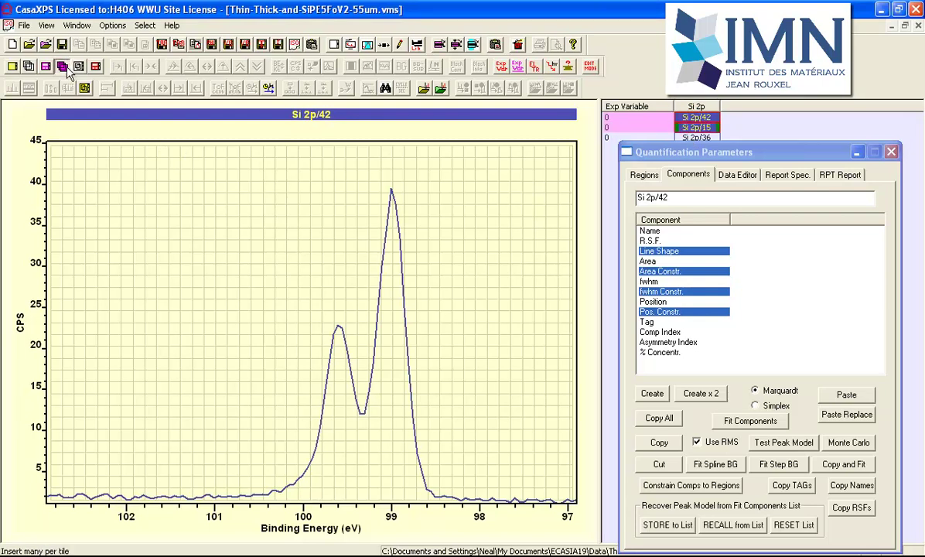
- Show the two Si 2p spectra min-to-max normalised and expand the window to about 95–105 eV
left_click(333, 222)
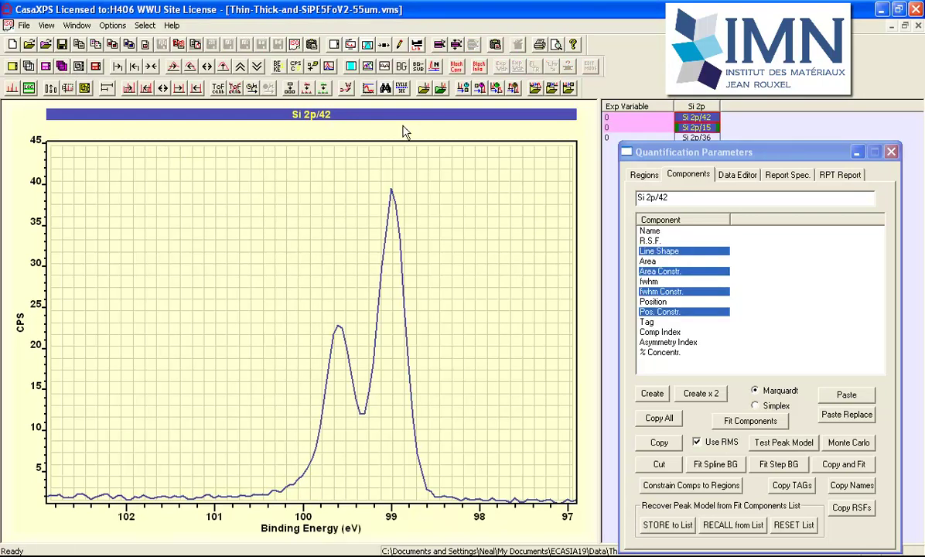
left_click(435, 67)
left_click(435, 67)
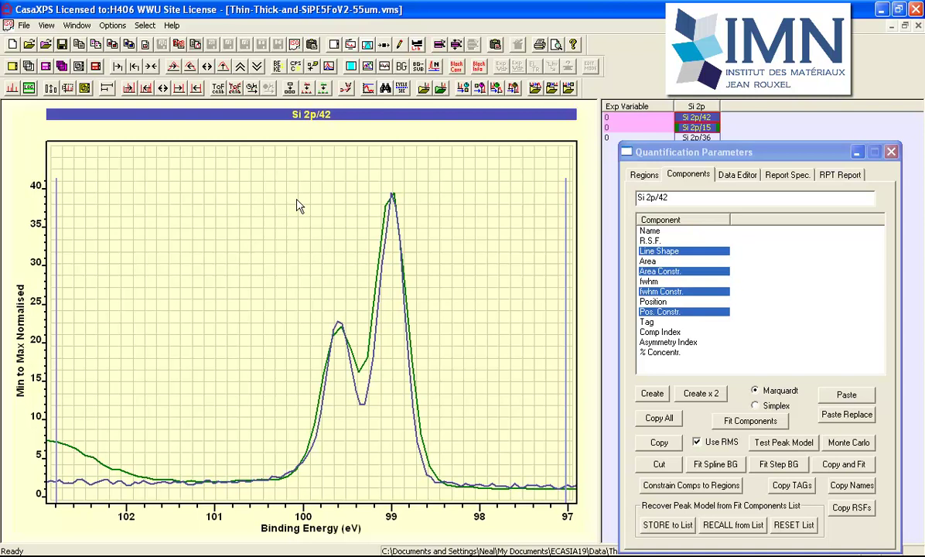
left_click(163, 88)
left_click(163, 88)
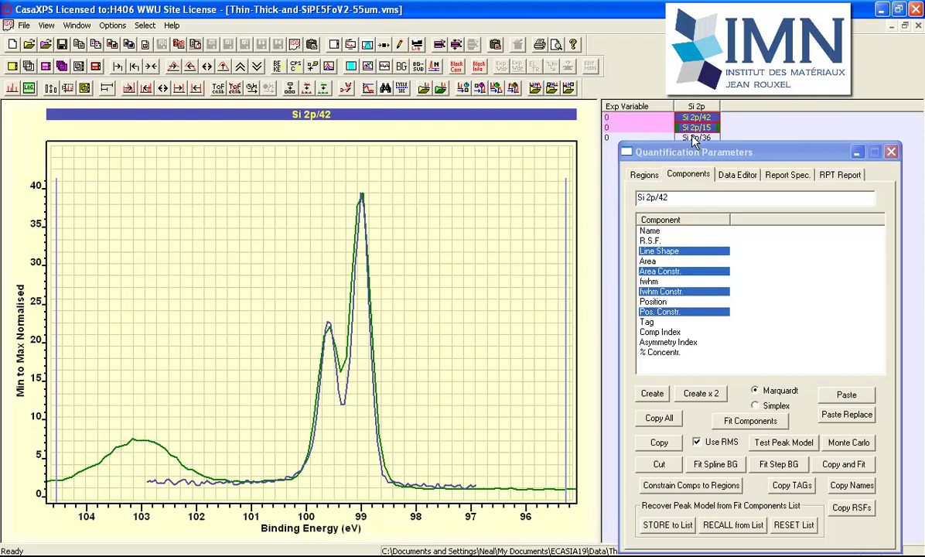
- Overlay Si 2p/36 with the other two spectra, then display Si 2p/42 by itself
left_click(695, 138, "ctrl")
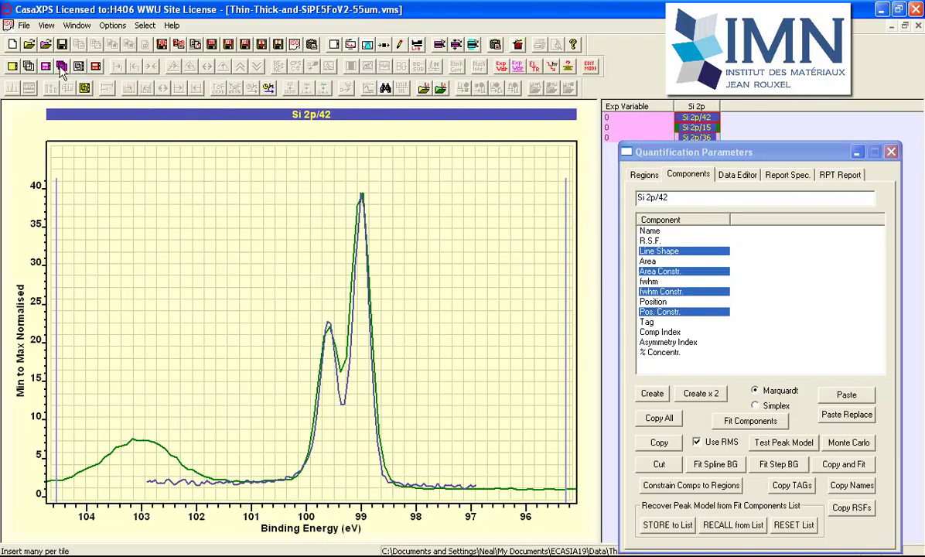
left_click(62, 66)
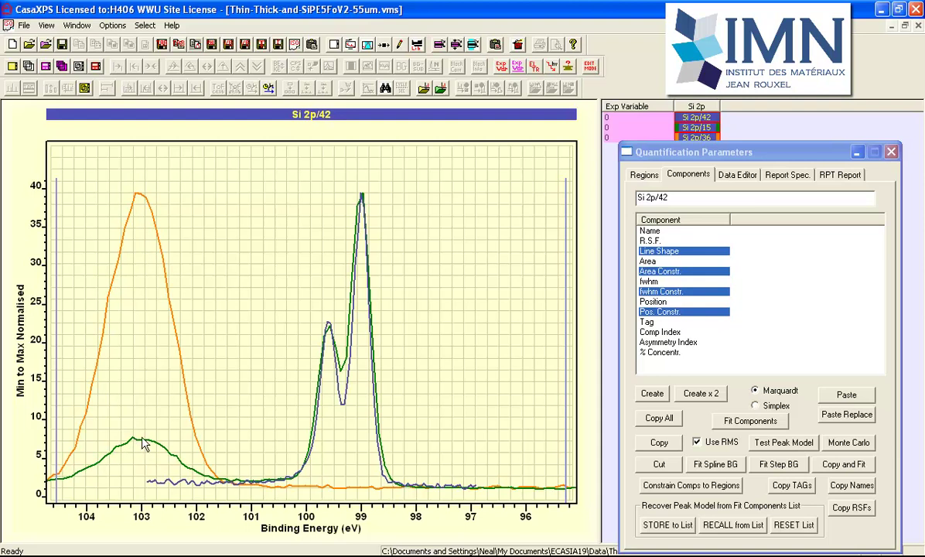
left_click(695, 117)
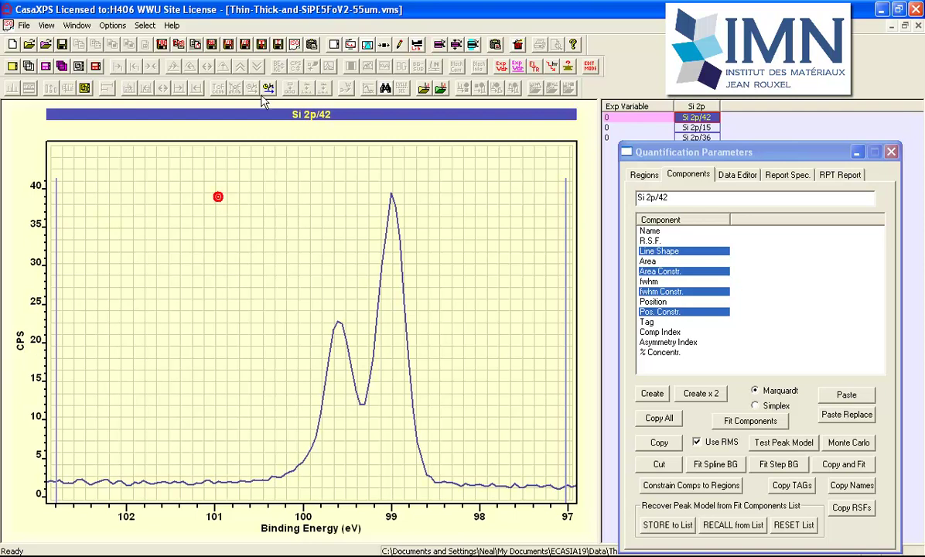
- Switch the Si 2p/42 intensity axis from CPS to counts
left_click(214, 198)
left_click(292, 68)
left_click(292, 68)
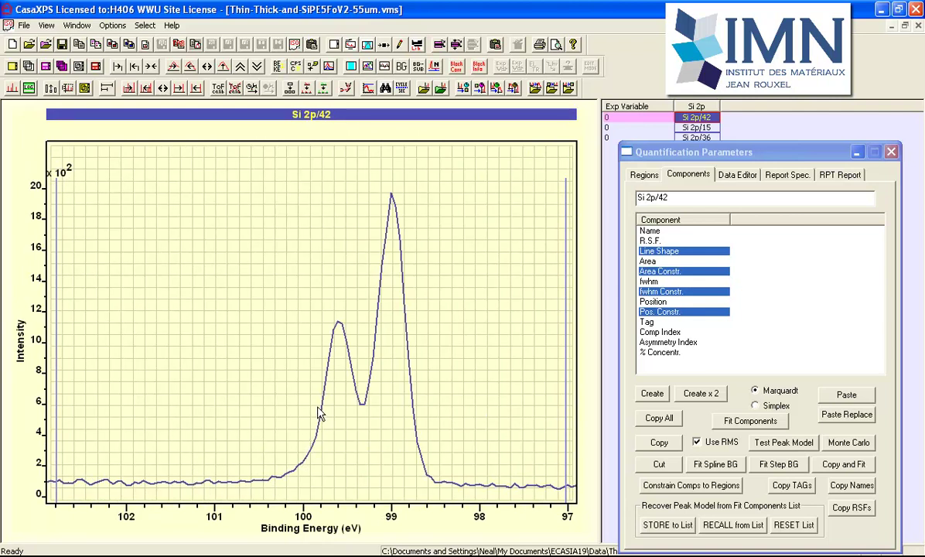
- Create a Si 2p region with U 3 Tougaard background spanning about 102.76–97.06 eV
left_click(696, 459)
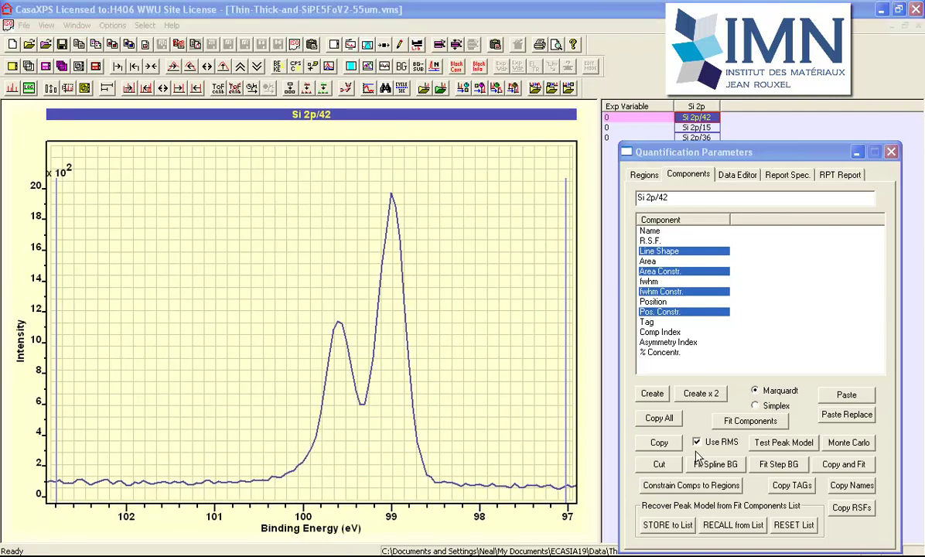
left_click(641, 174)
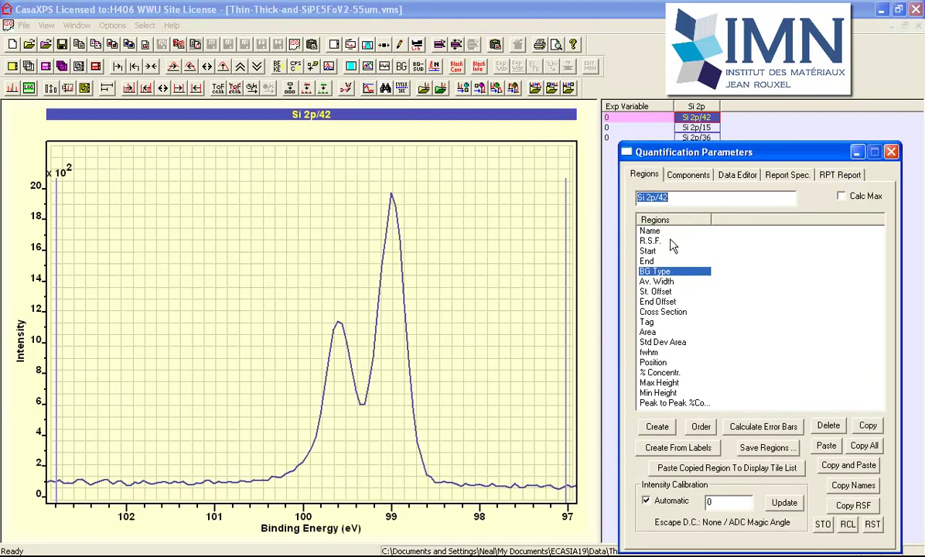
left_click(657, 426)
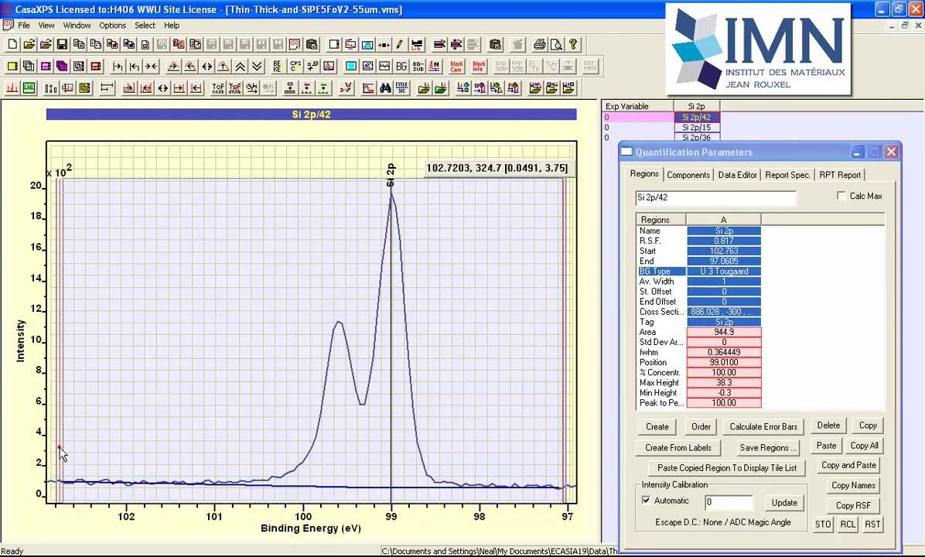
- Pull the Si 2p region limits in to 101.755 and 97.2895 eV, reducing the area to 909.9
left_click_drag(60, 439, 150, 454)
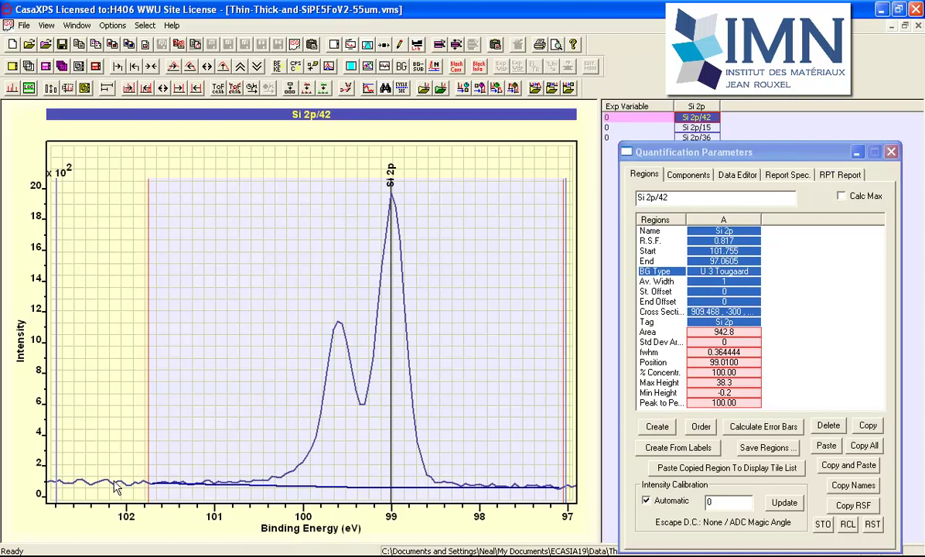
mouse_move(523, 382)
left_mouse_down()
mouse_move(558, 413)
mouse_move(543, 405)
left_mouse_up()
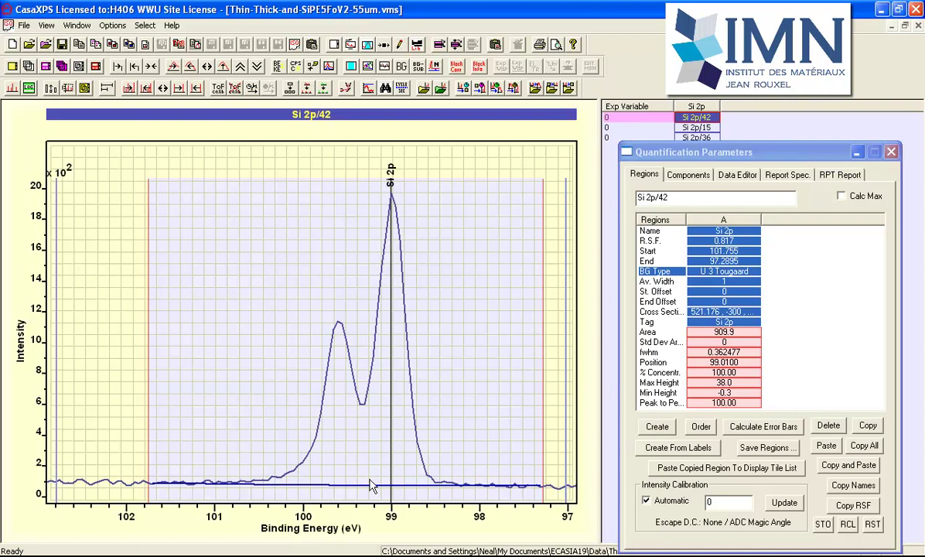
left_click(681, 361)
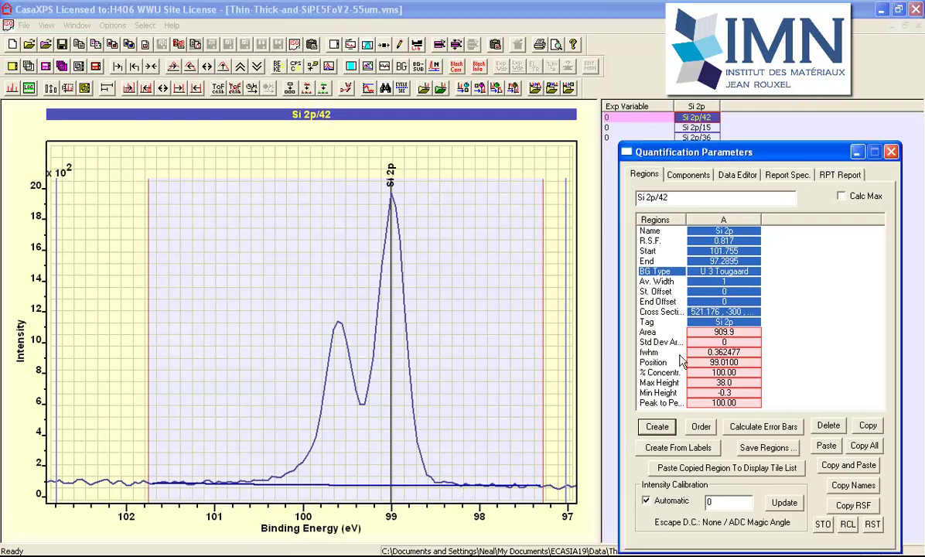
left_click(675, 173)
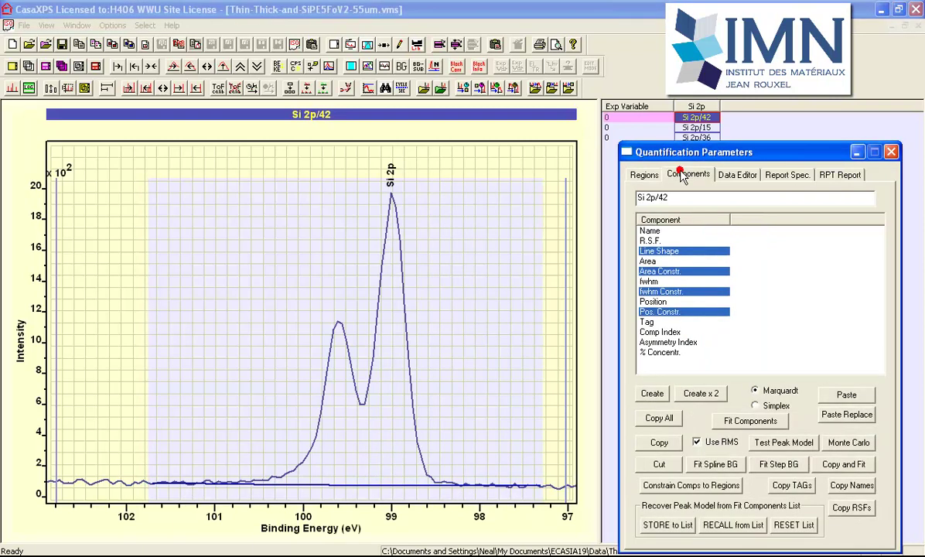
left_click(651, 394)
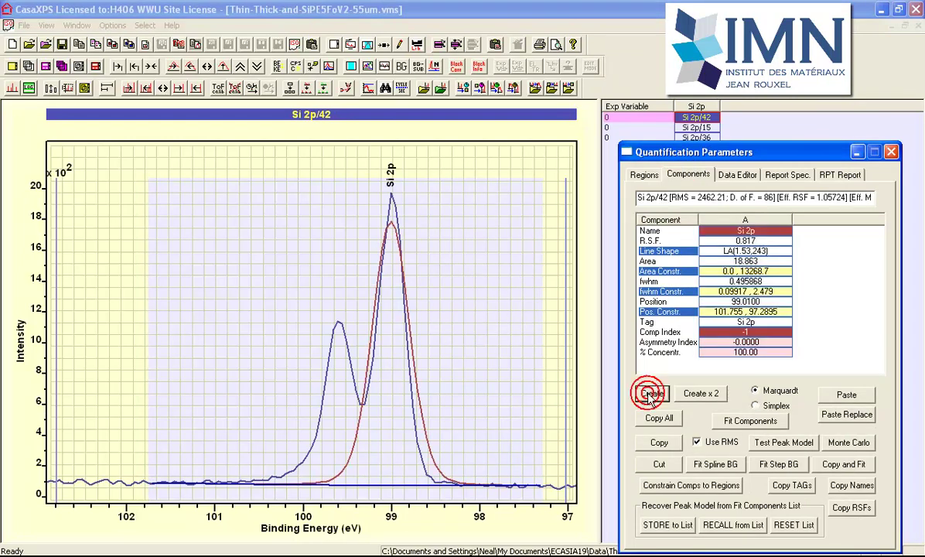
left_click(651, 394)
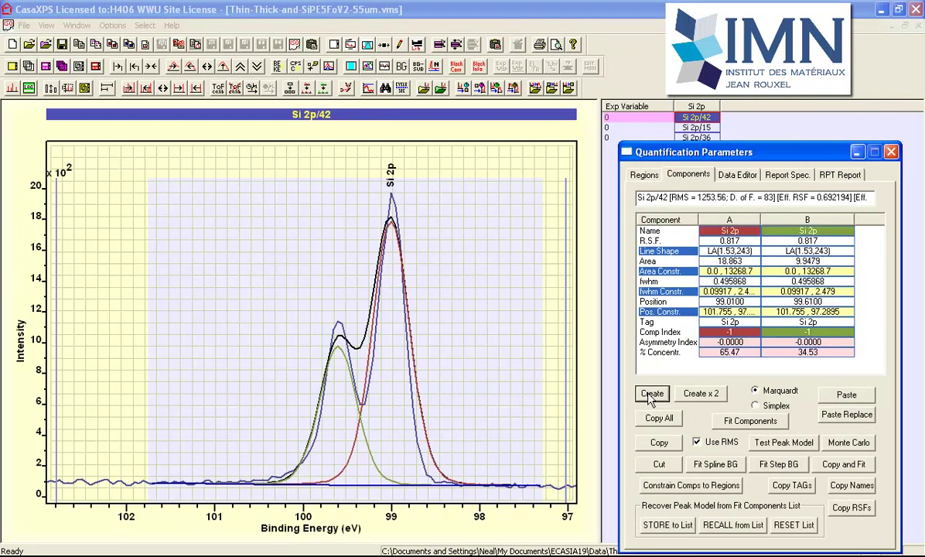
left_click(717, 251)
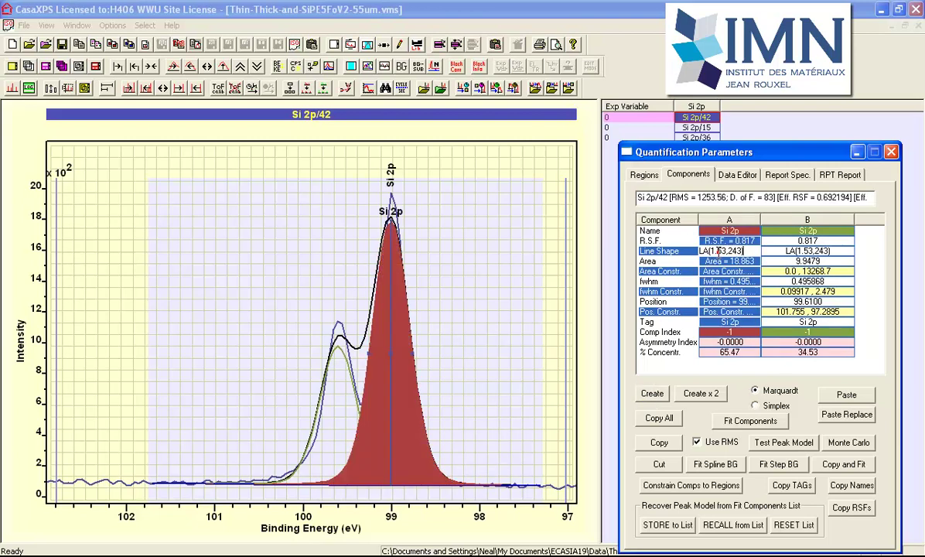
left_click(804, 255)
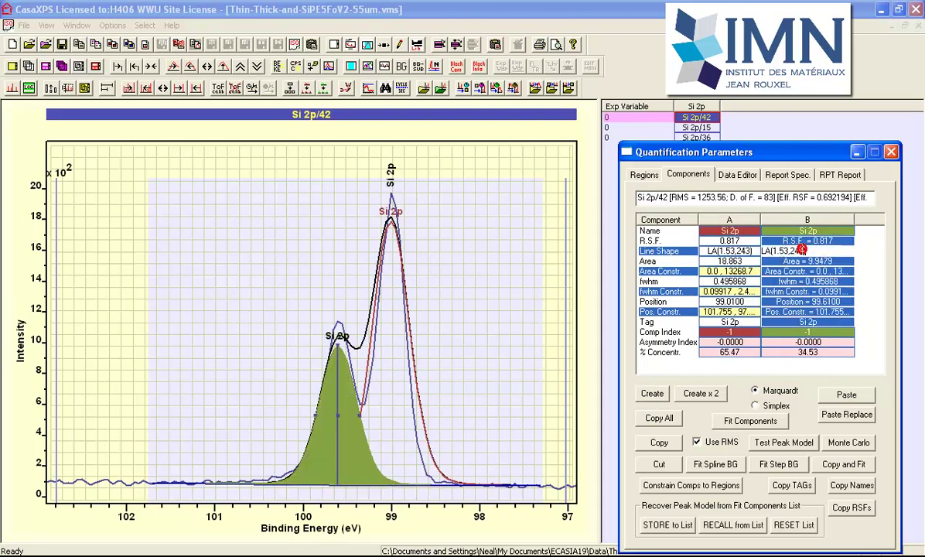
left_click(740, 424)
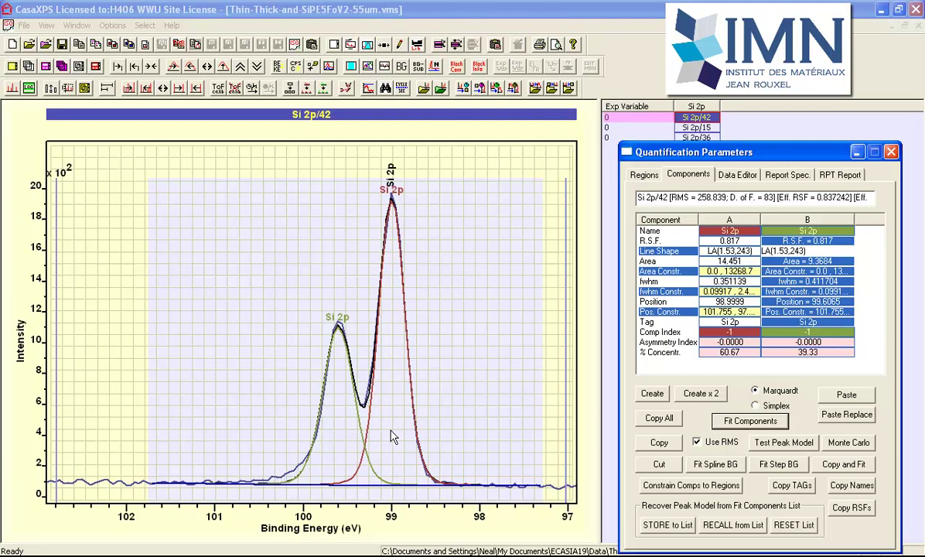
- Annotate Si 2p/42 with a component table including RSF and ratio but excluding FWHM
left_click(397, 44)
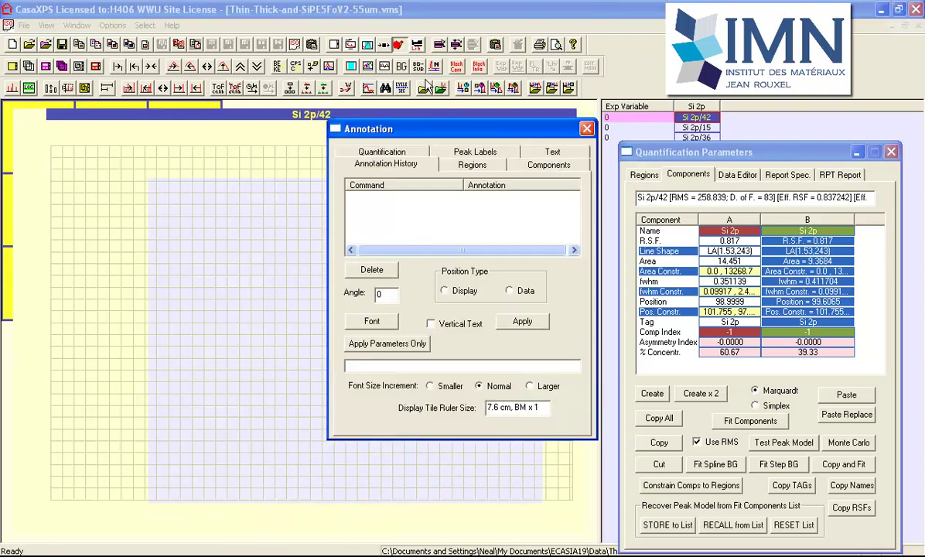
left_click(548, 164)
left_click_drag(471, 136, 701, 165)
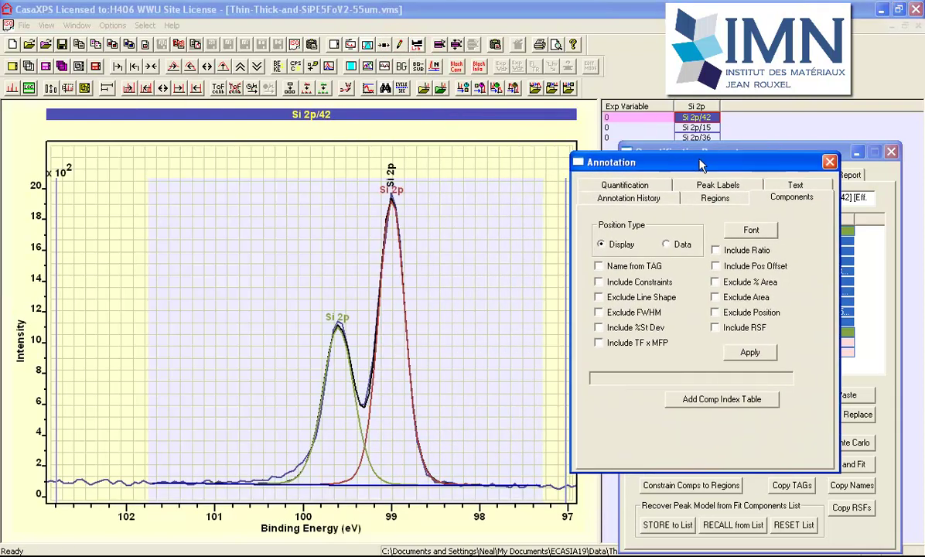
left_click(716, 328)
left_click(613, 312)
left_click(715, 250)
left_click(747, 353)
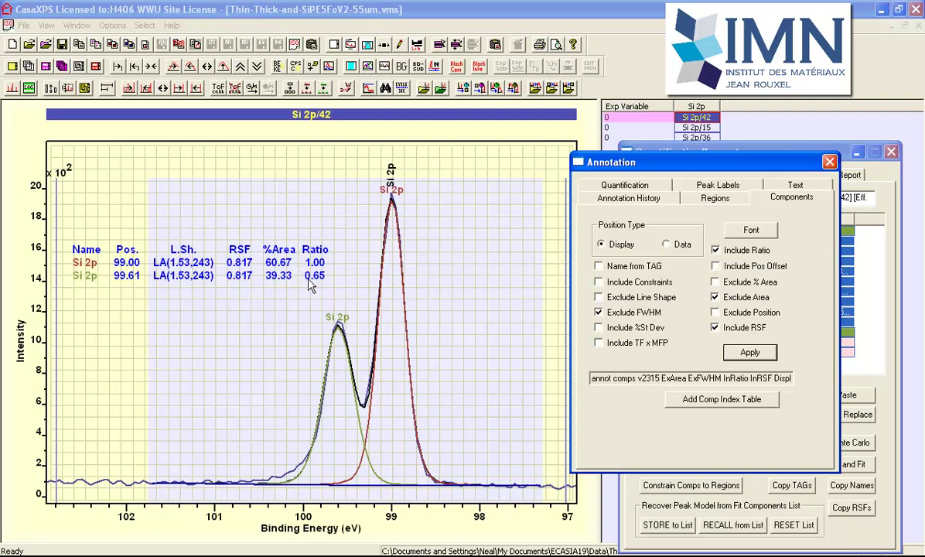
- Change component A's line shape to LA(1,143) and apply it to all linked components
left_click(670, 147)
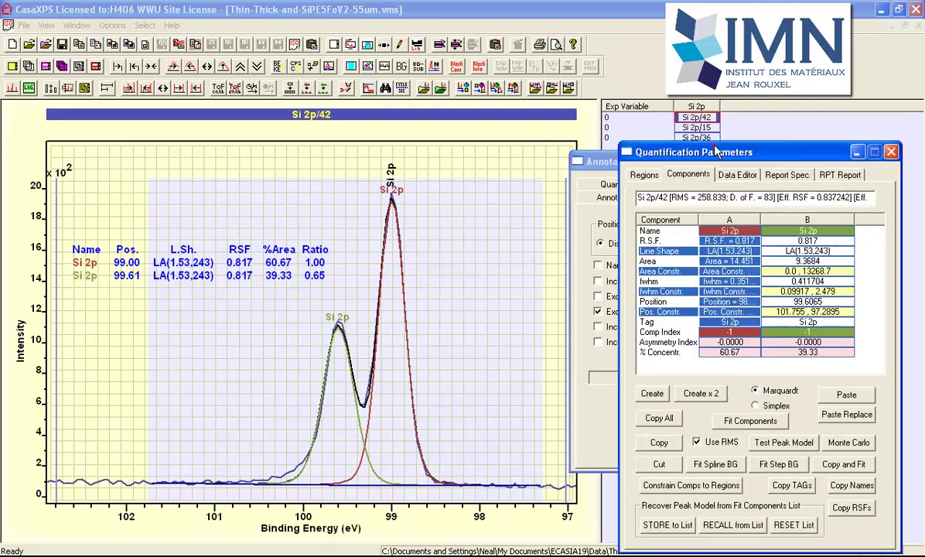
left_click(723, 251)
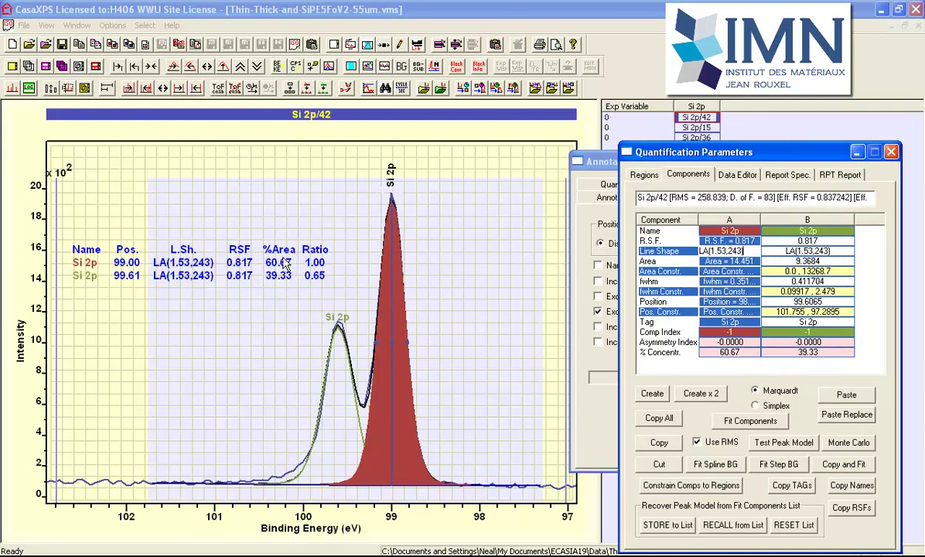
left_click(728, 251)
key("BackSpace")
type("1")
key("BackSpace")
key("BackSpace")
key("BackSpace")
type("#")
key("Return")
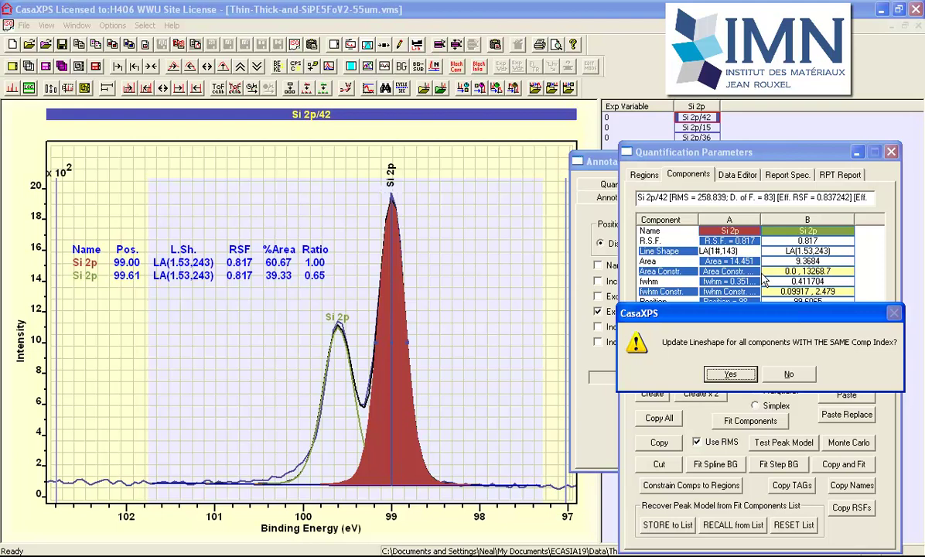
key("Return")
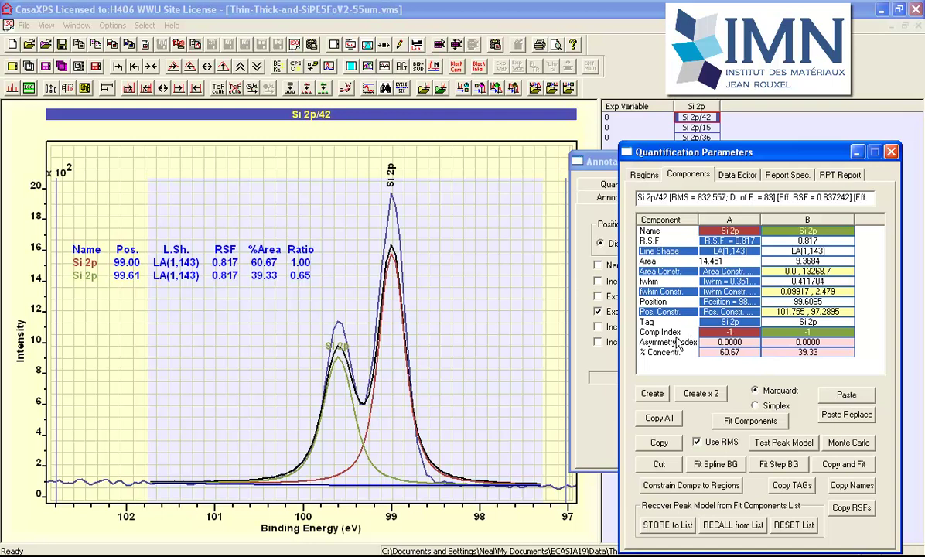
- Set component B's comp index to -1 and refit the doublet, giving 62.64%/37.36%
left_click(723, 341)
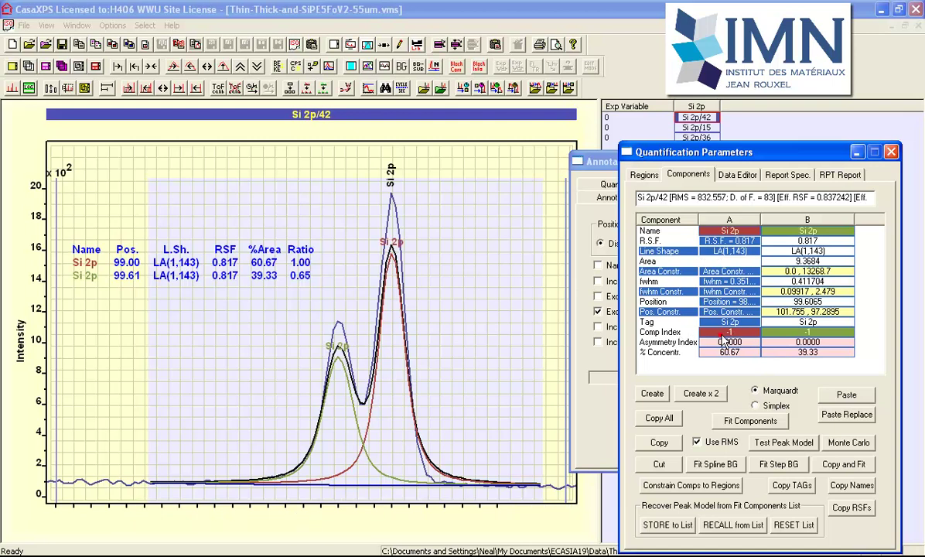
left_click(807, 329)
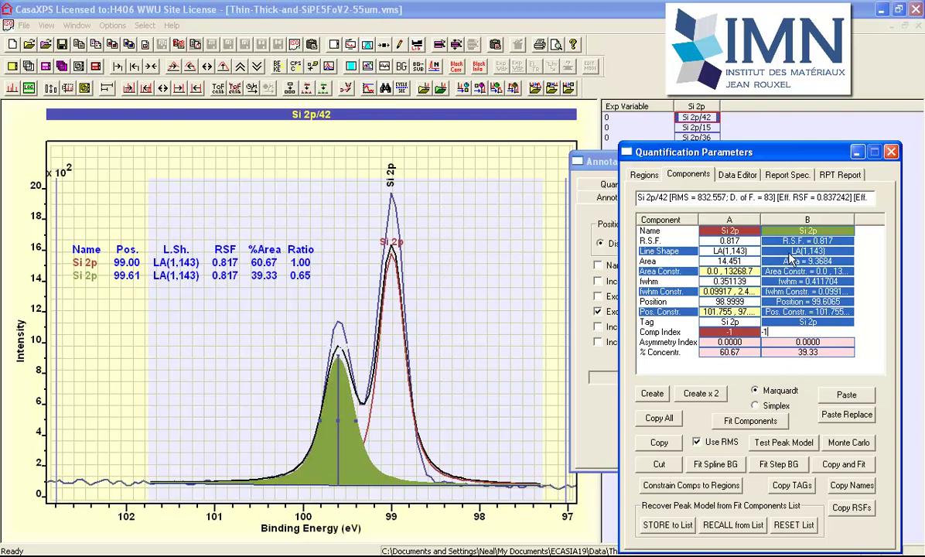
key("BackSpace")
key("BackSpace")
type("-1")
left_click(740, 251)
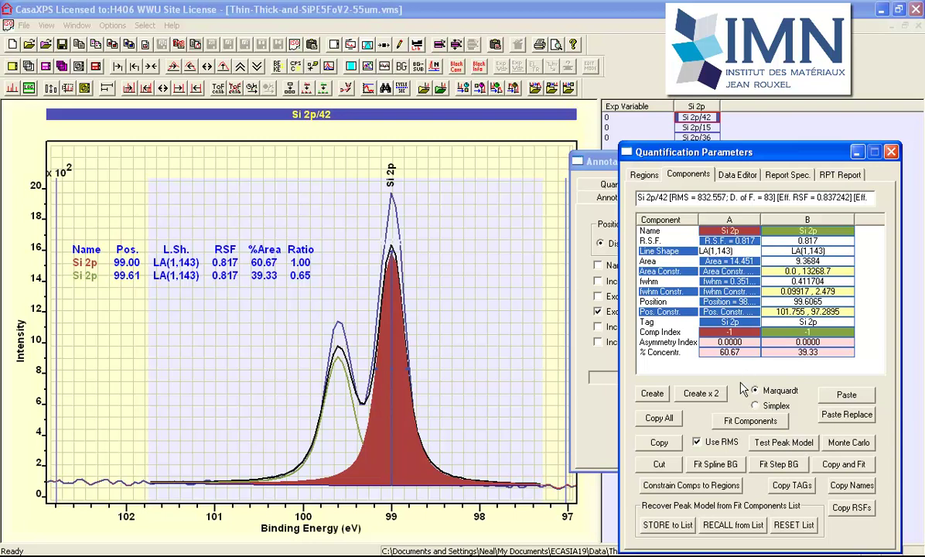
left_click(750, 421)
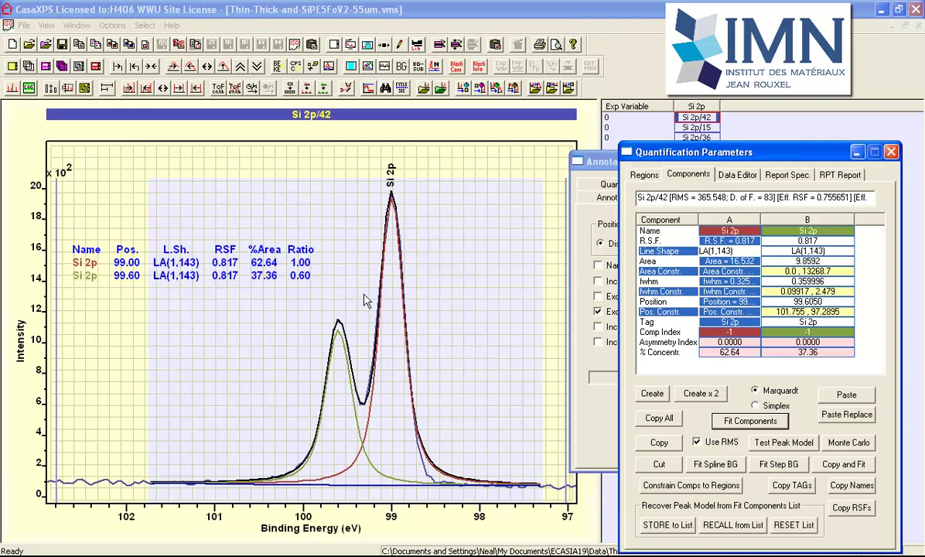
left_click(731, 252)
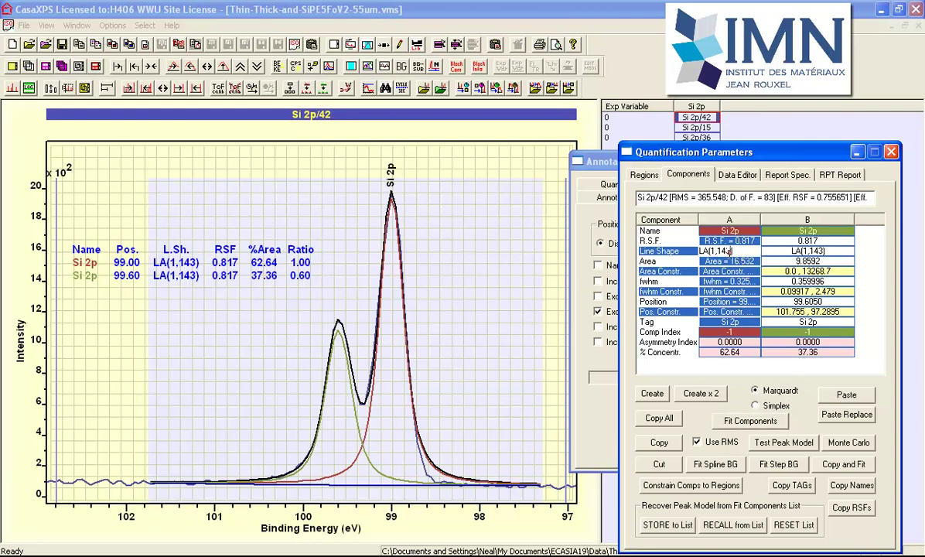
- Run Test Peak Model over LA(1,[100,400]) to generate the _Uniqueness scan file
left_click(784, 448)
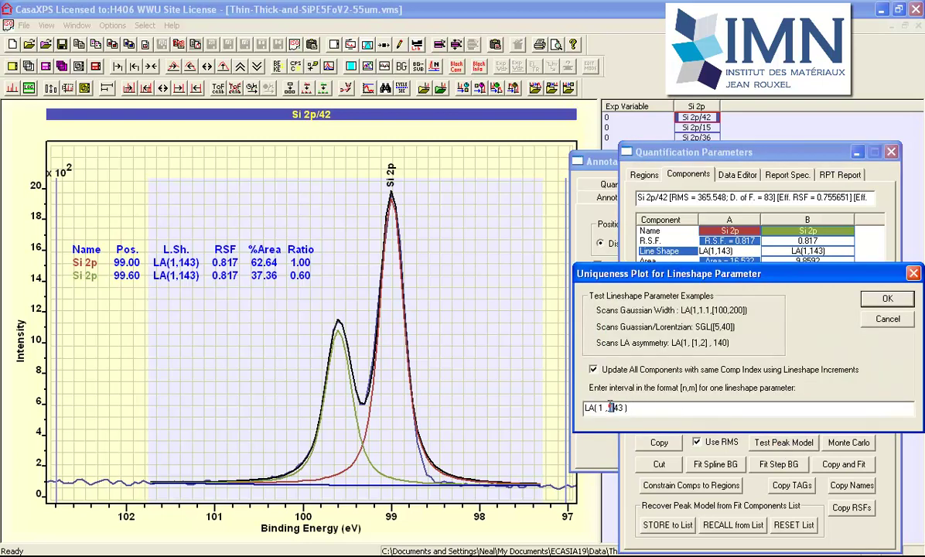
left_click_drag(609, 407, 626, 408)
type("[100,400")
left_click(886, 307)
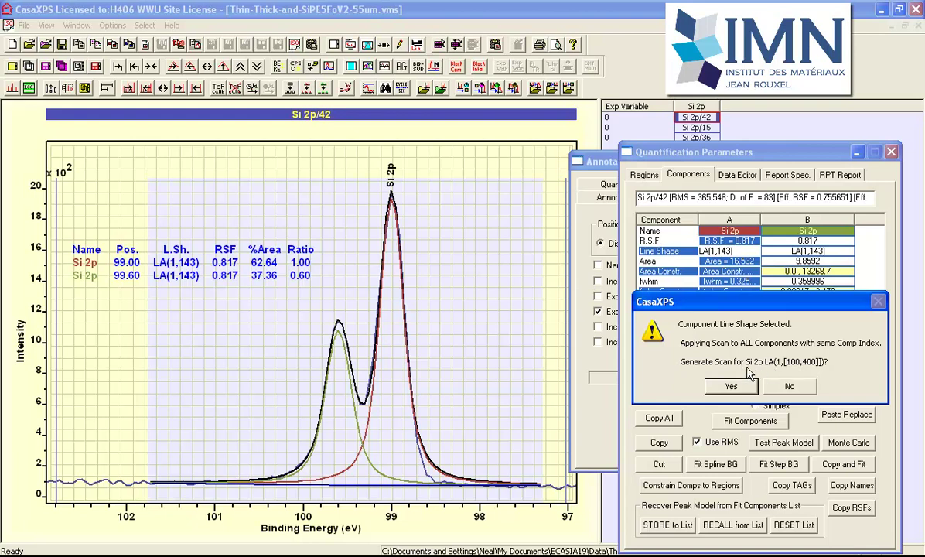
left_click(728, 385)
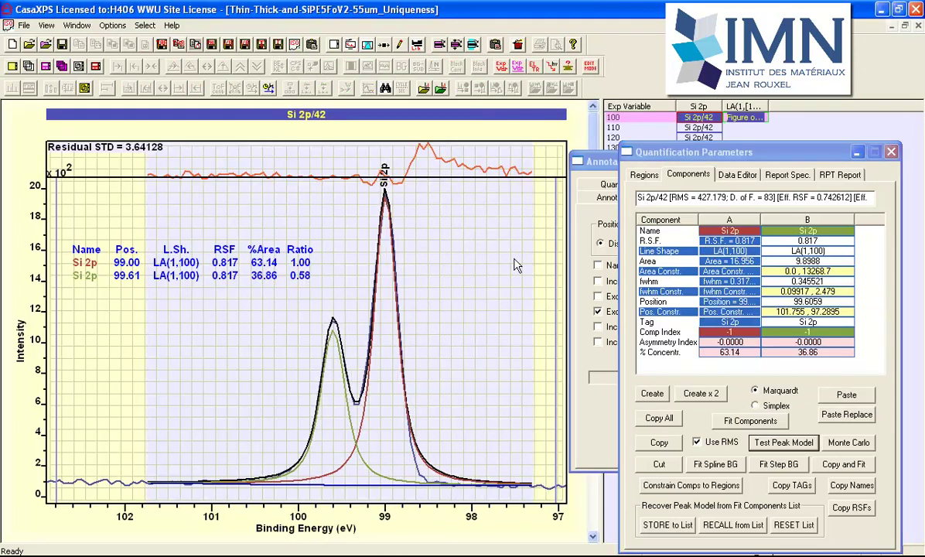
- Hide the dialogs, view the Figure of Merit plot and show the LA(1,100) fit
left_click(857, 152)
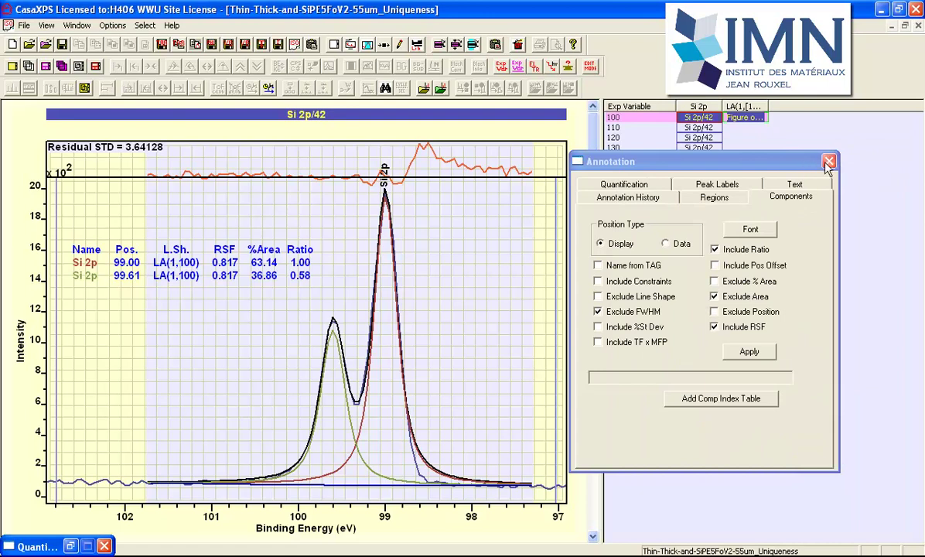
left_click(828, 161)
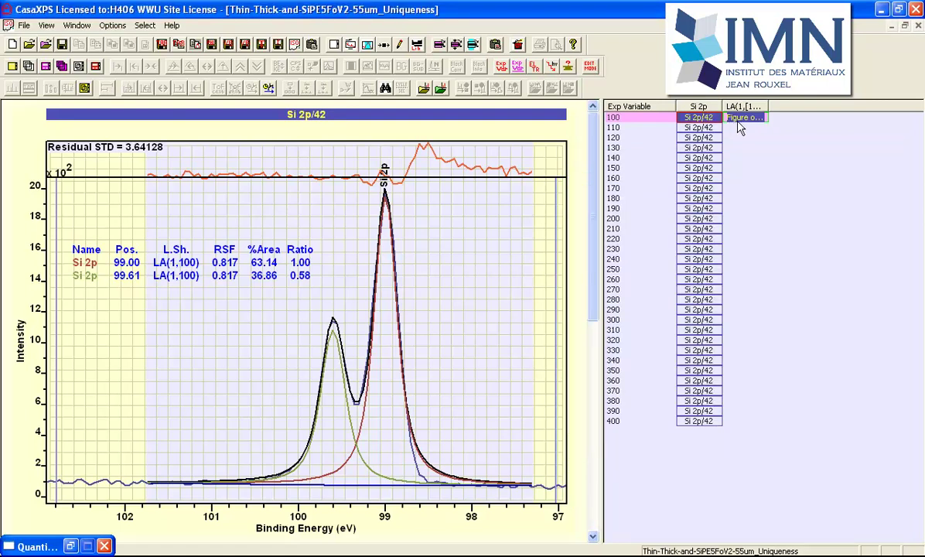
left_click(742, 119)
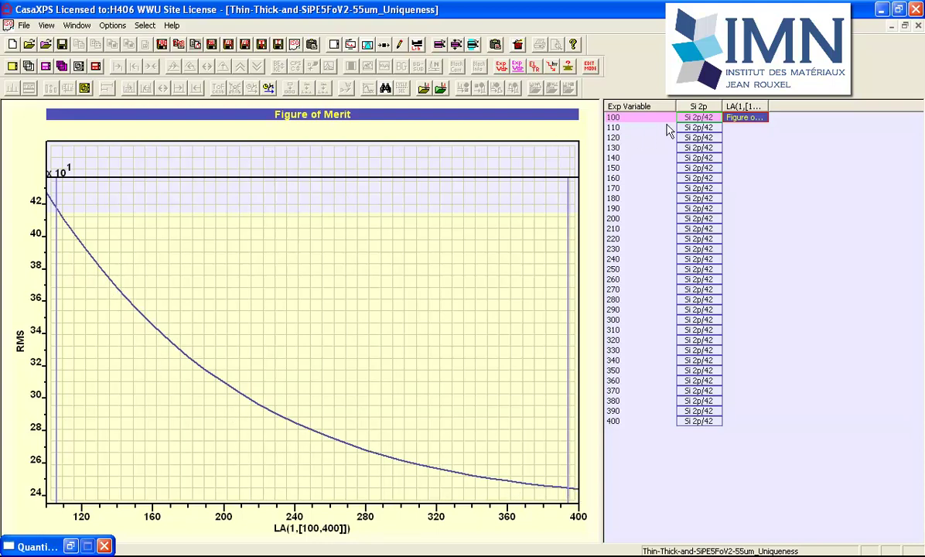
left_click(693, 118)
left_click(693, 118)
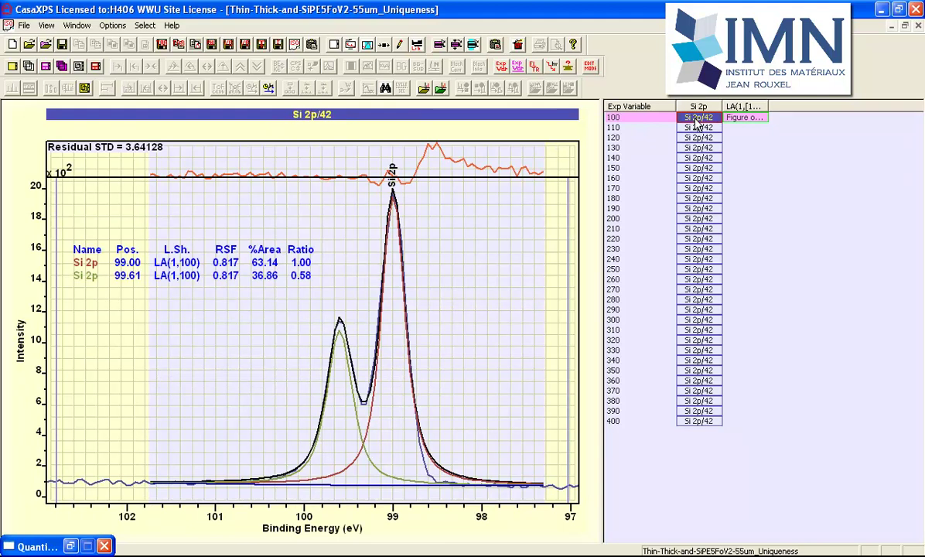
- Step through the scan fits from 110 toward 400, watching residual STD fall to 1.87314
key("Down")
key("Down")
key("Down")
key("Down")
key("Down")
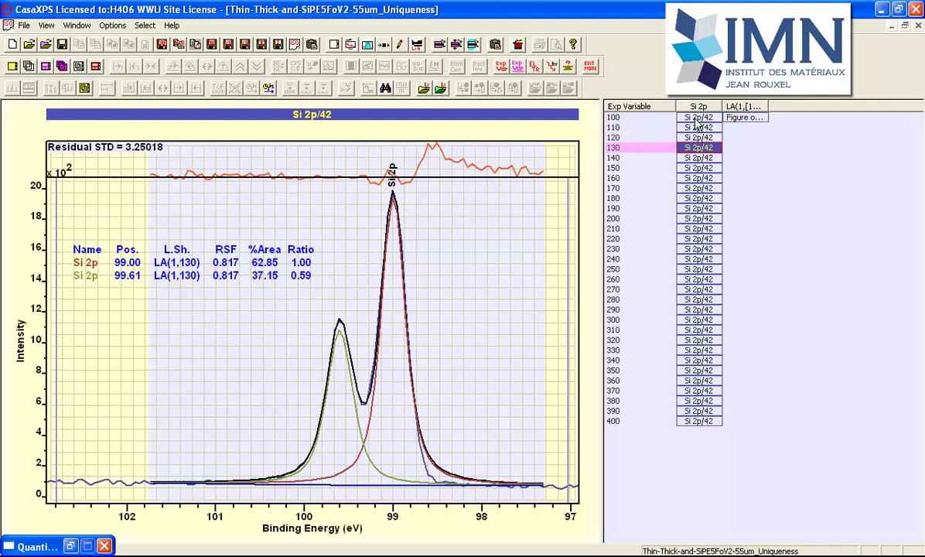
key("Down")
key("Down")
key("Down")
key("Down")
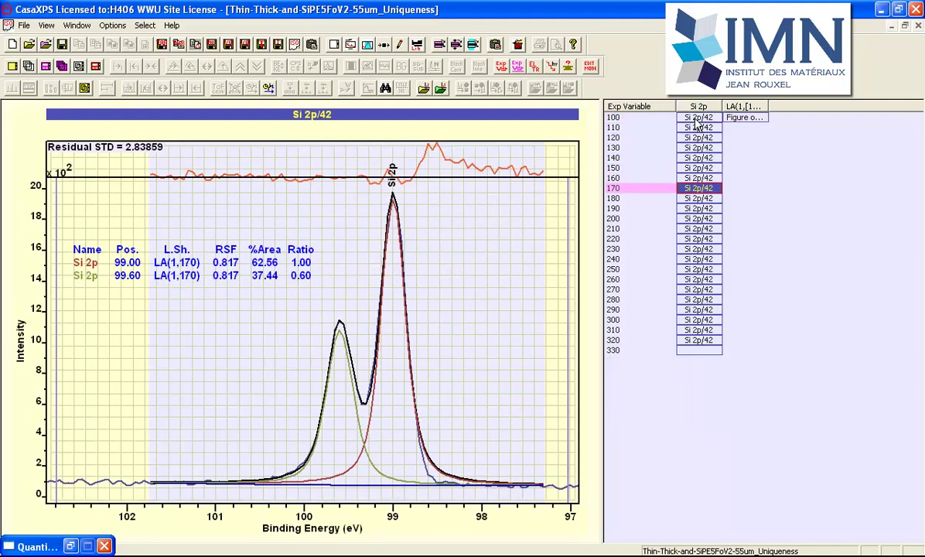
key("Down")
key("Down")
key("Down")
key("Down")
key("Down")
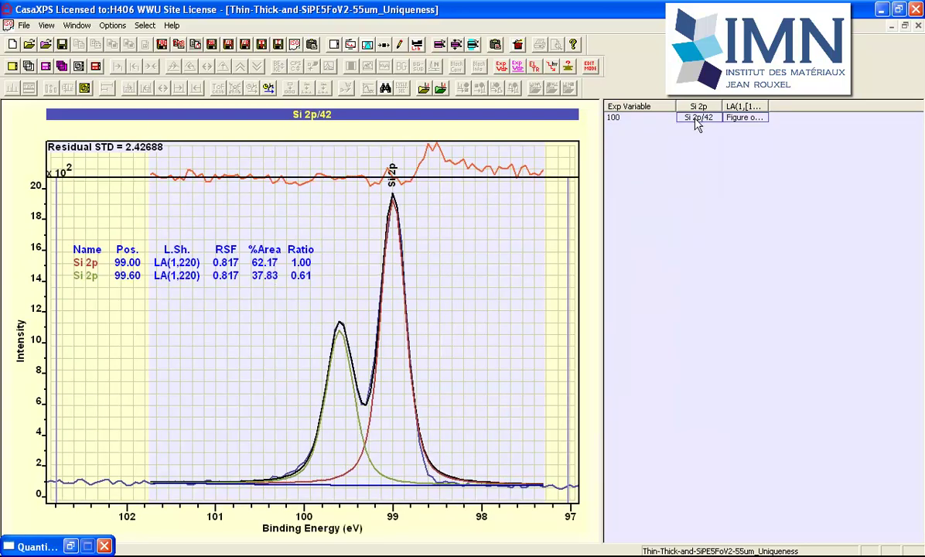
key("Down")
key("Down")
key("Down")
key("Down")
key("Down")
key("Down")
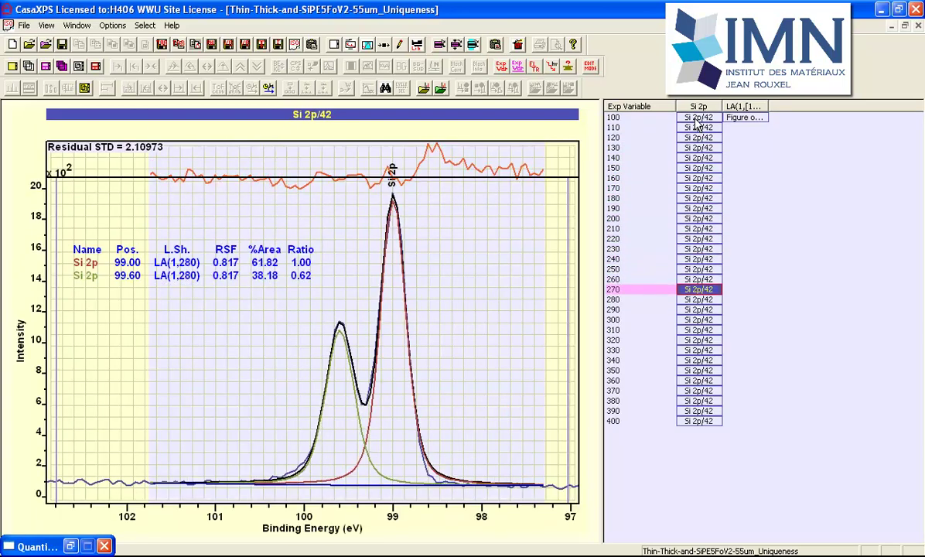
key("Down")
key("Down")
key("Down")
key("Down")
key("Down")
key("Down")
key("Down")
key("Down")
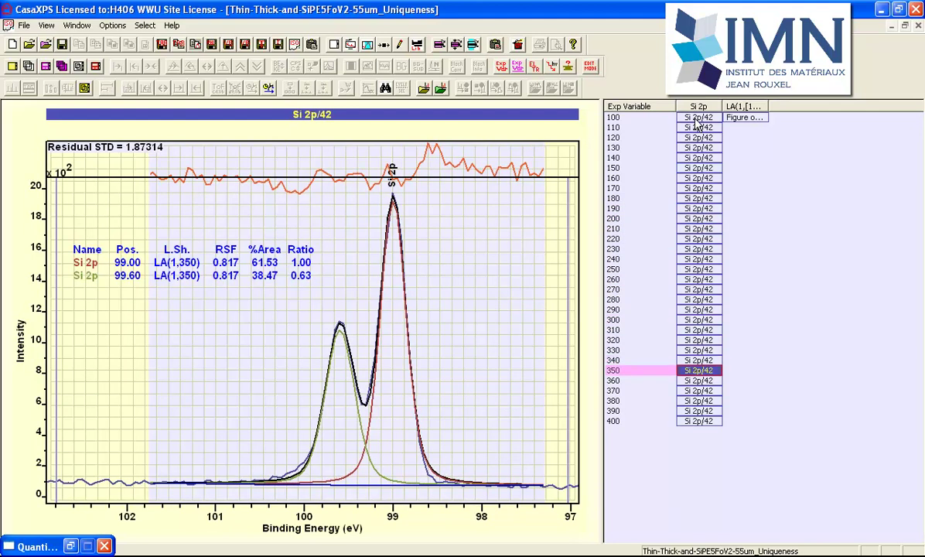
key("Down")
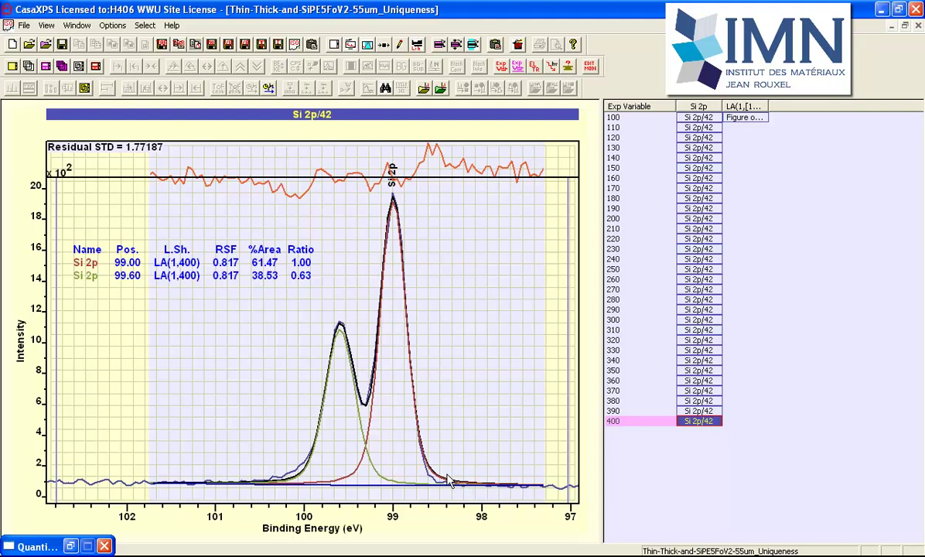
- Close the Uniqueness results document without saving changes
left_click(377, 473)
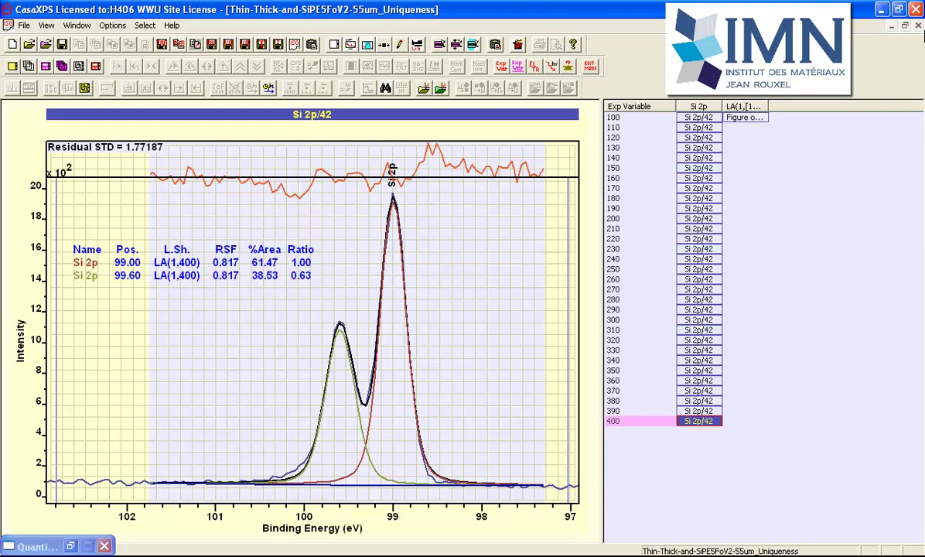
left_click(918, 26)
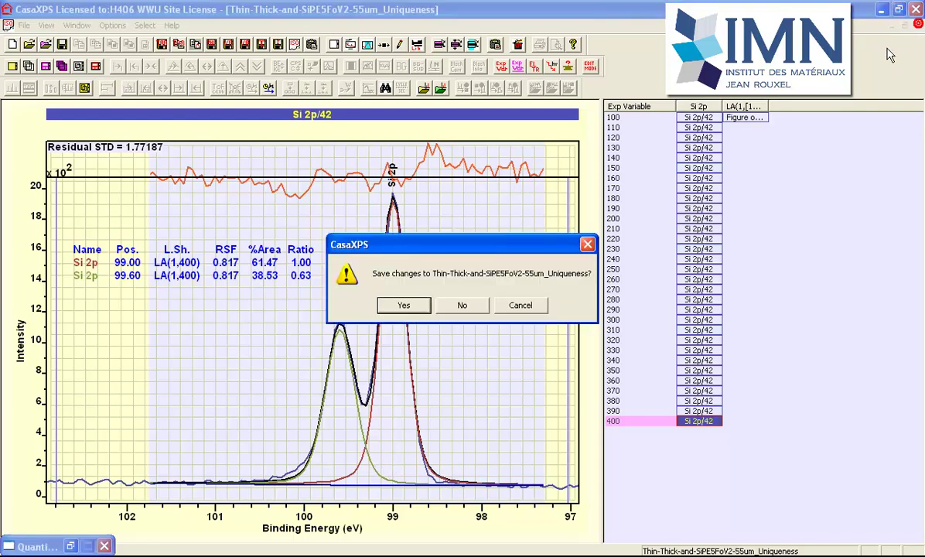
left_click(466, 307)
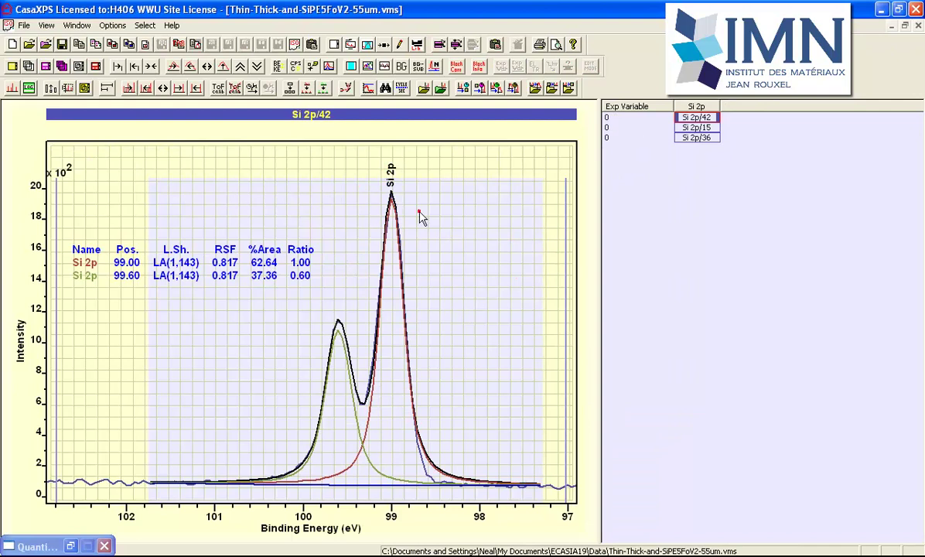
- Change component A's line shape to TLA(1,3,143) and apply it to all linked components
left_click(391, 197)
left_click(367, 45)
left_click(705, 250)
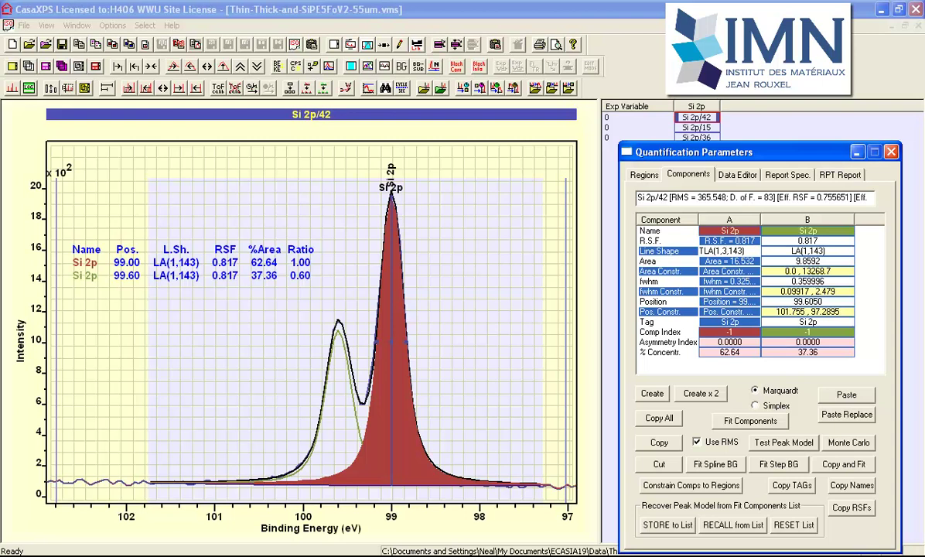
type(",")
left_click(763, 282)
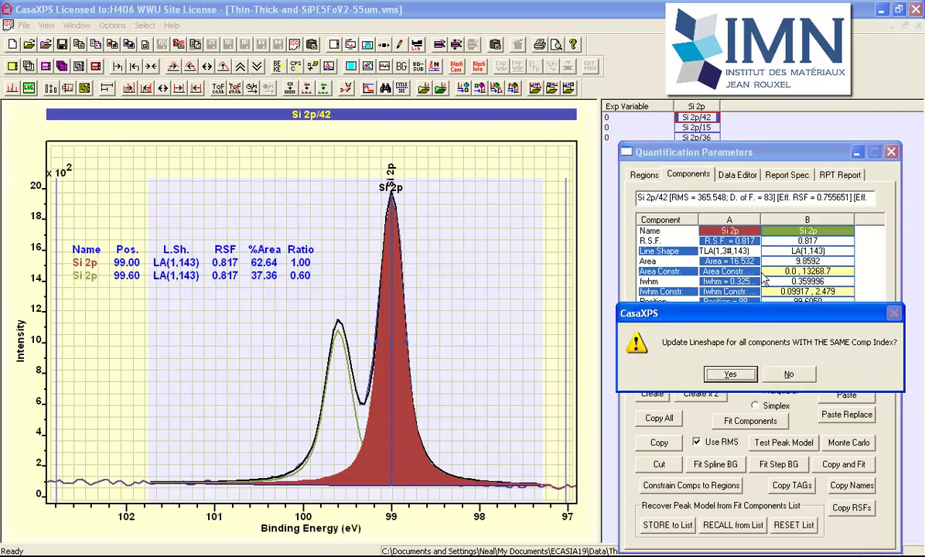
key("Return")
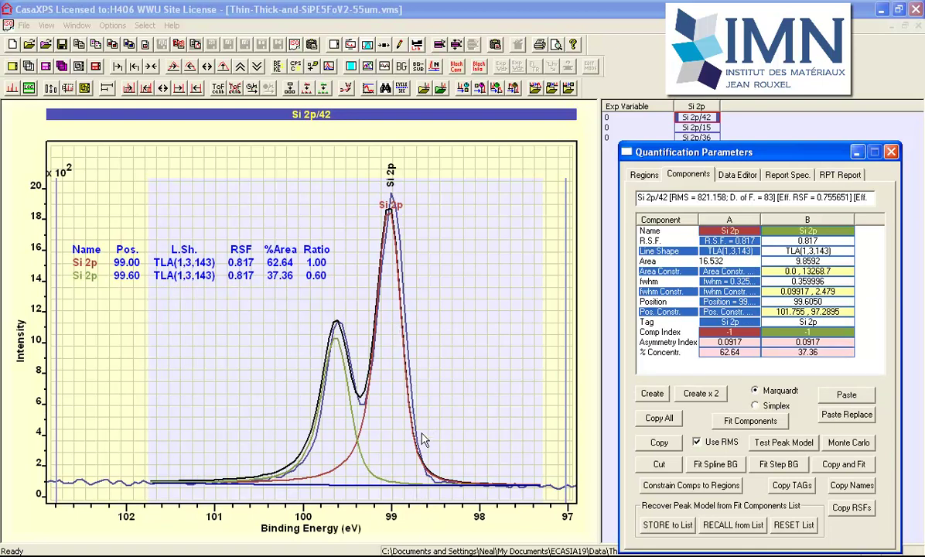
- Lower both background endpoints and refit the TLA(1,3,143) doublet, giving areas 66.43%/33.57% and RMS 192.955
left_click(719, 422)
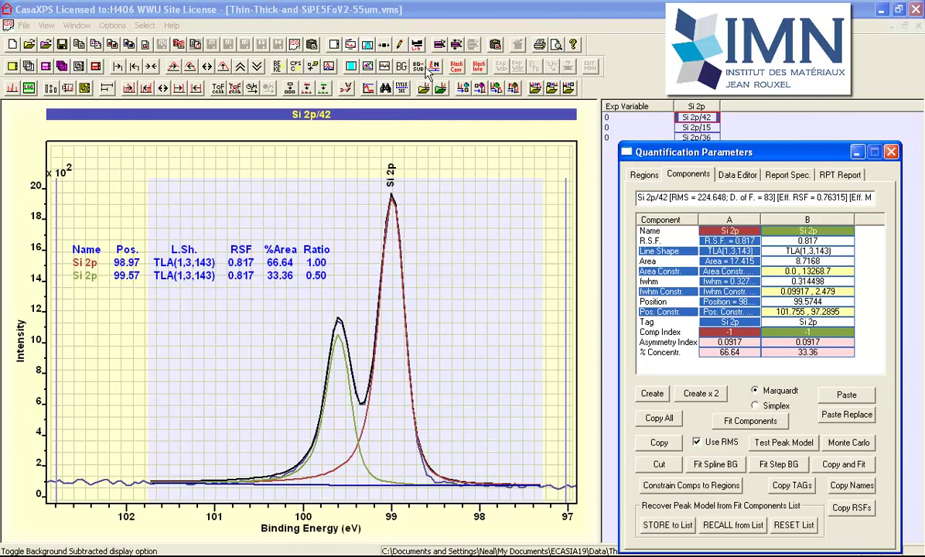
left_click(401, 66)
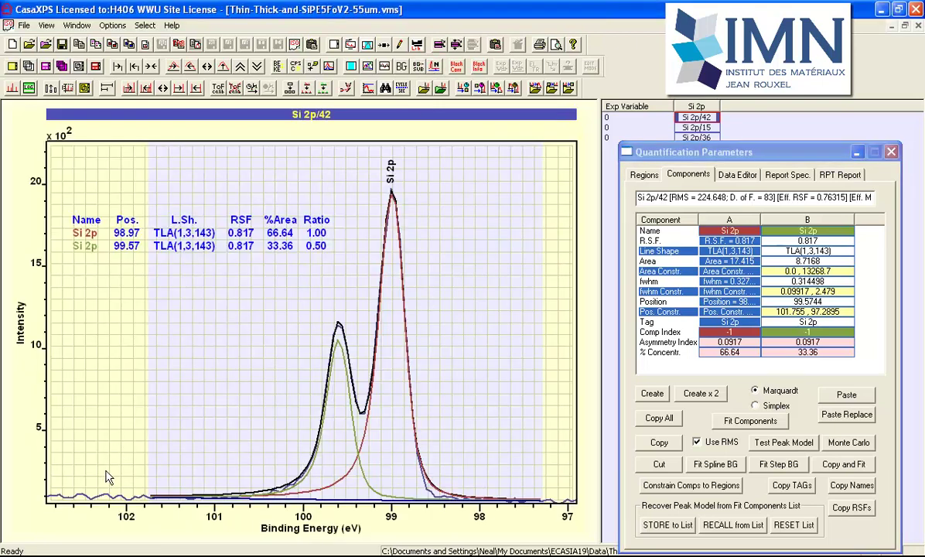
left_click_drag(108, 475, 559, 487)
left_click_drag(111, 342, 104, 378)
left_click_drag(550, 377, 545, 392)
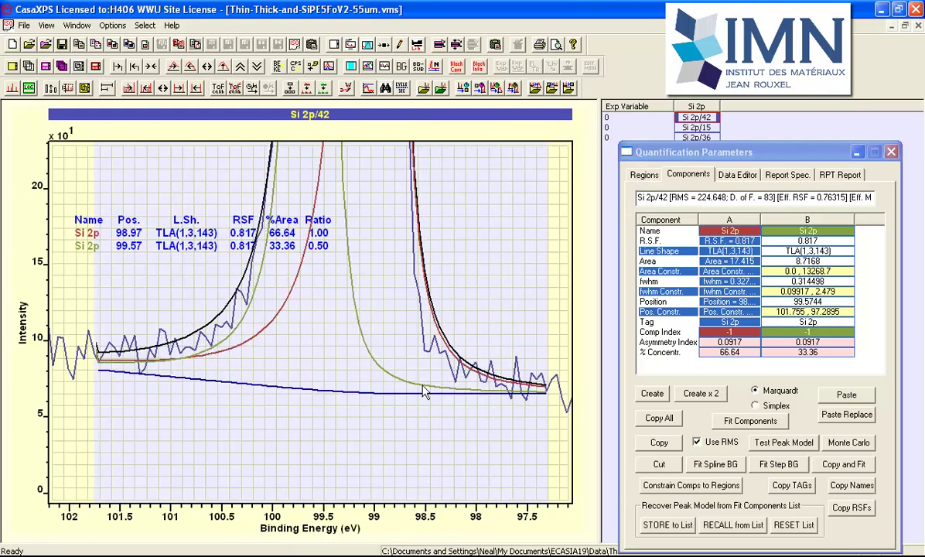
left_click(748, 419)
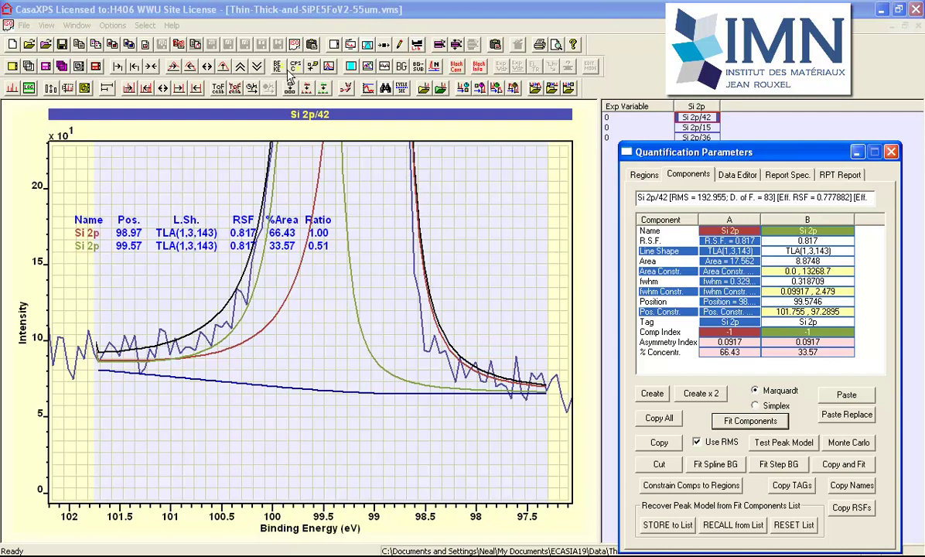
left_click(222, 65)
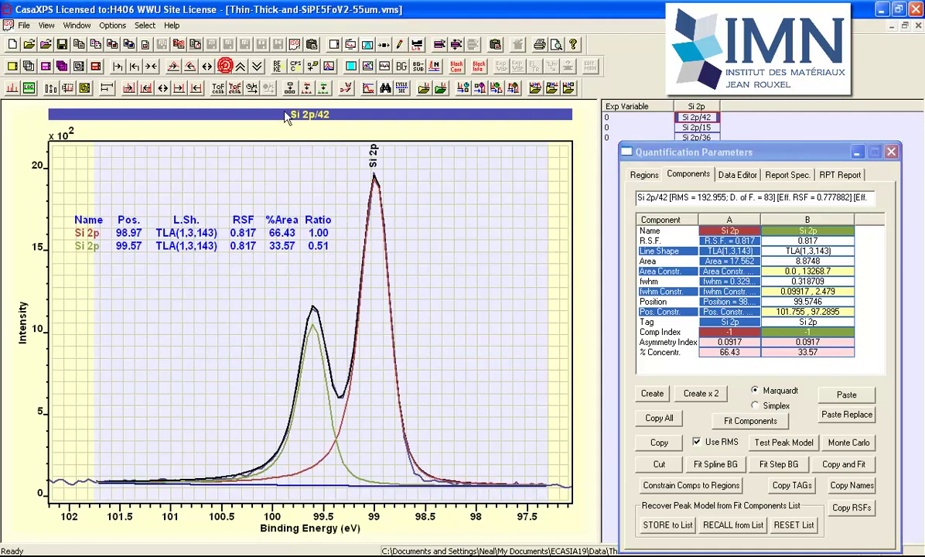
- Display the fit residual (STD 1.46508) above the spectrum and select component A's line shape
left_click(368, 89)
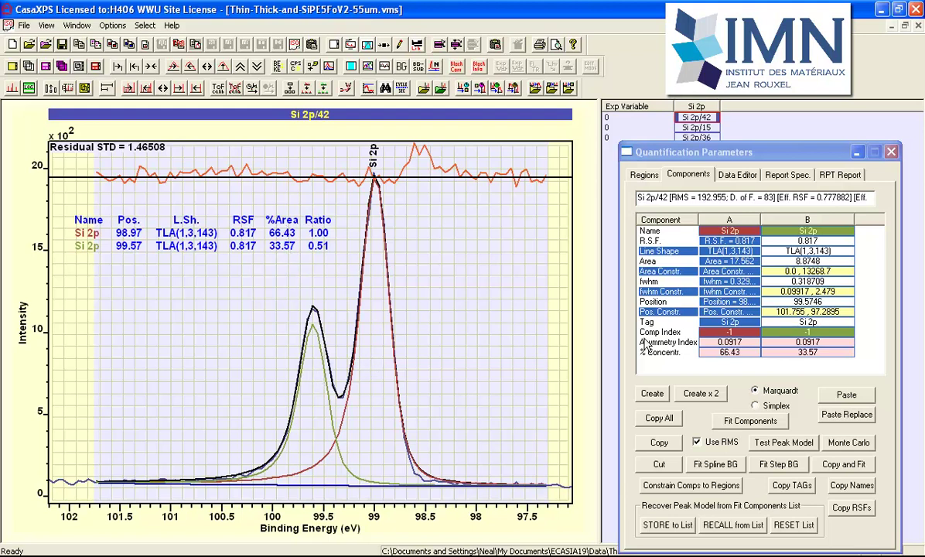
left_click(727, 255)
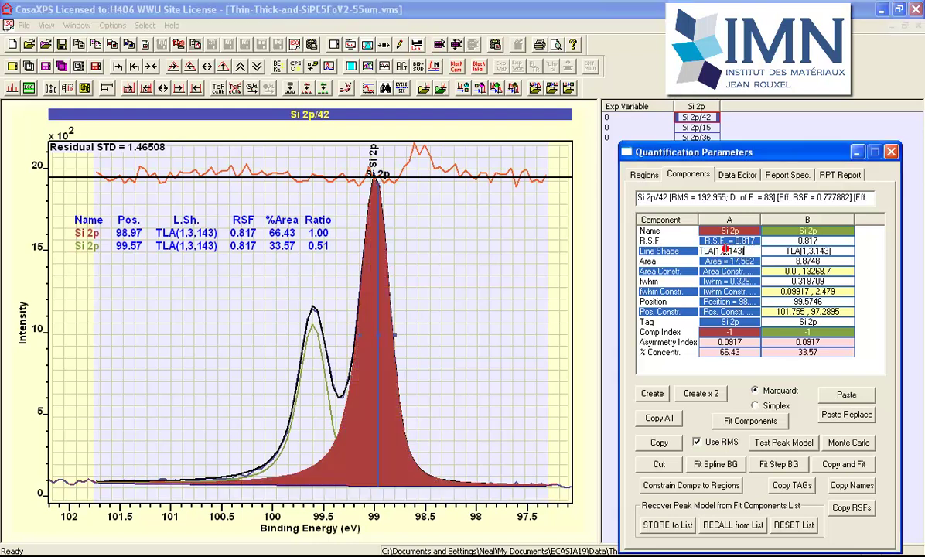
- Run a uniqueness scan over TLA(1,3,[120,400]) and review its RMS curve and the 120 fit
left_click(771, 446)
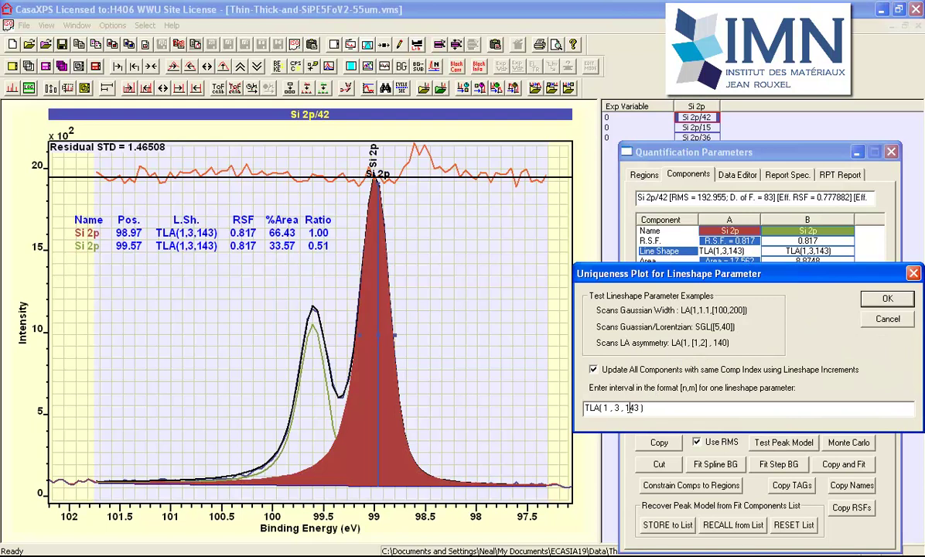
double_click(631, 408)
type("[")
type("120,400")
left_click(875, 301)
left_click(733, 386)
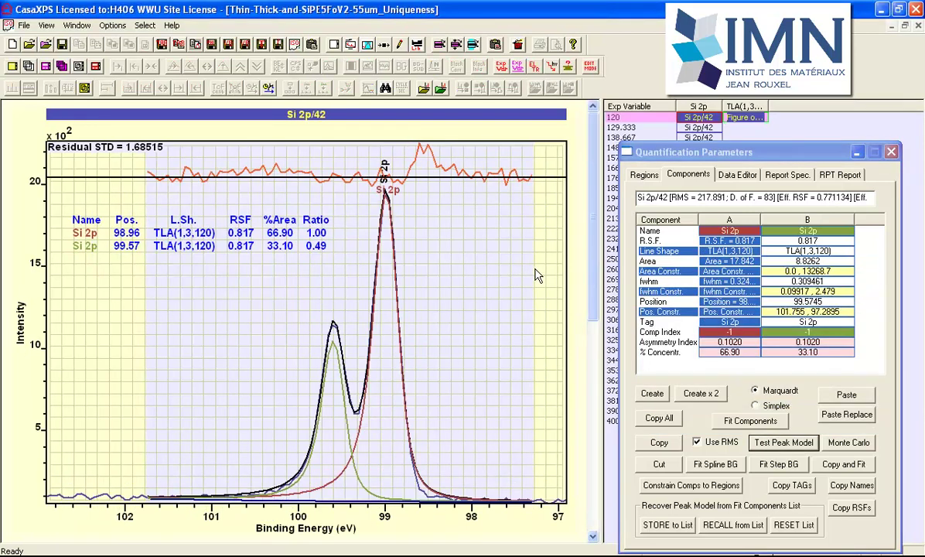
left_click(737, 118)
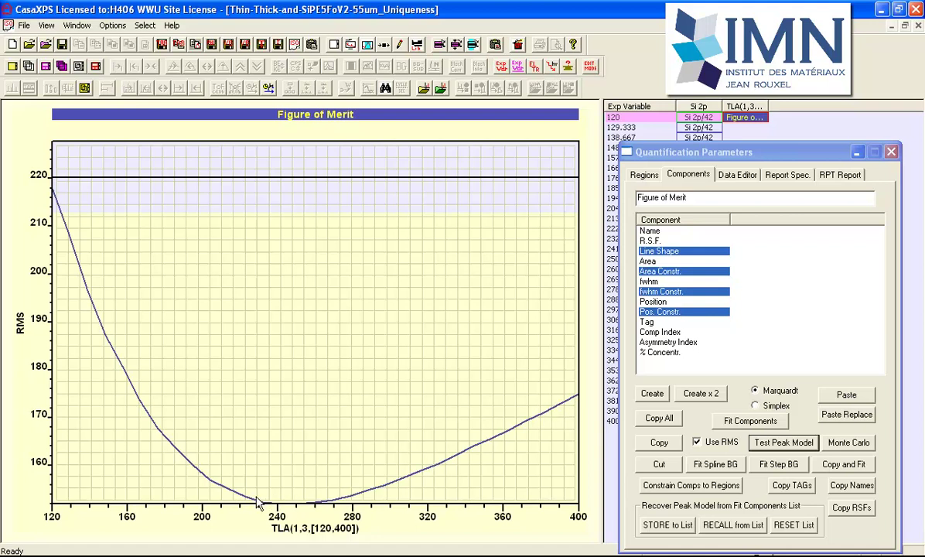
left_click(647, 116)
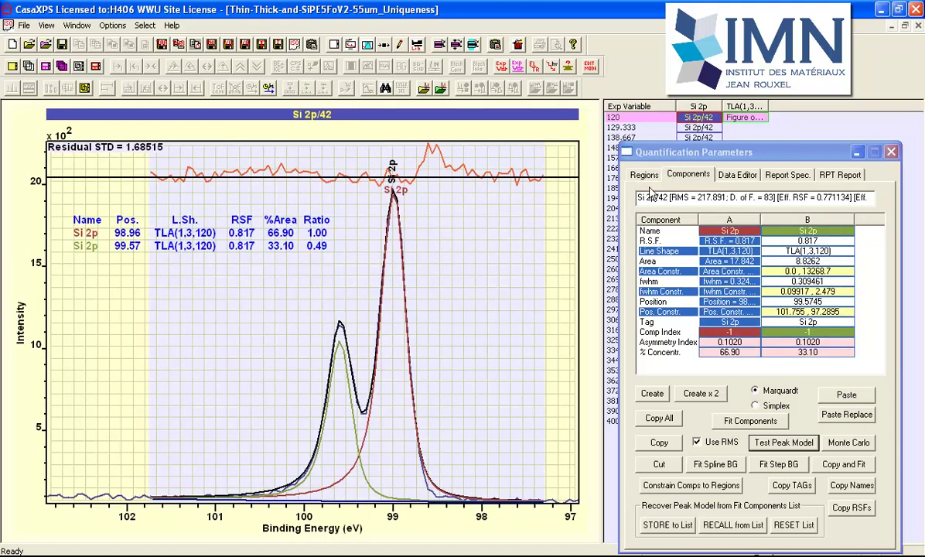
- Step through the scan rows and settle on the TLA(1,3,278) fit with residual STD 0.97194
key("Down")
key("Down")
key("Down")
key("Down")
key("Down")
key("Down")
key("Down")
key("Down")
key("Down")
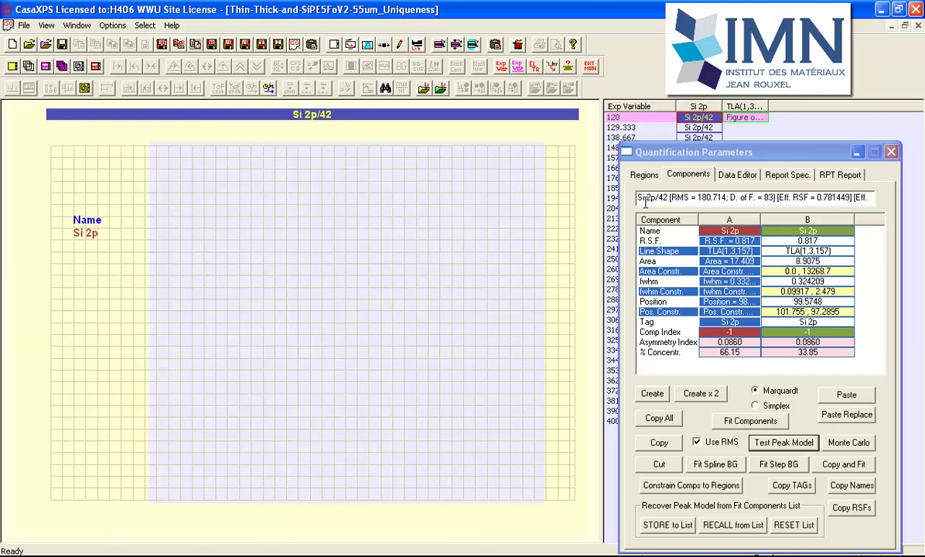
key("Down")
key("Down")
key("Down")
key("Down")
key("Down")
key("Down")
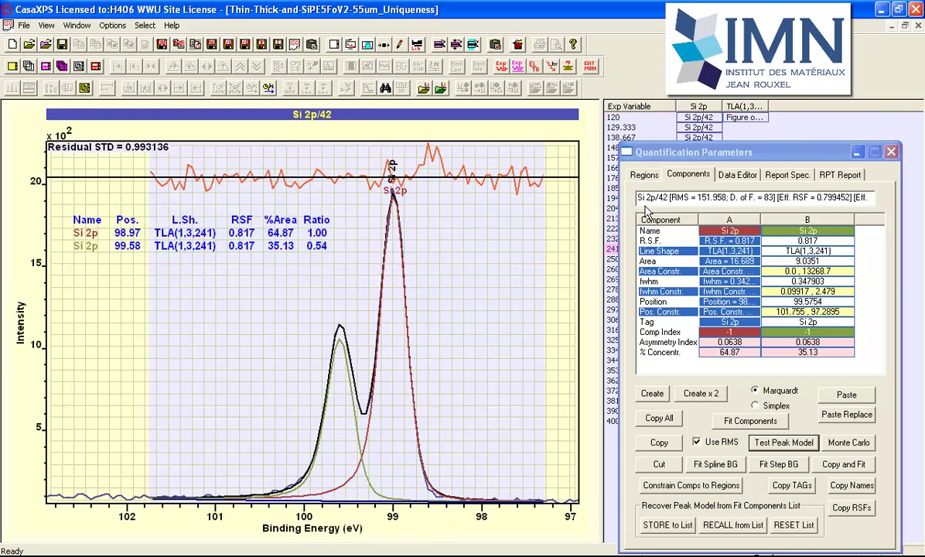
key("Down")
key("Down")
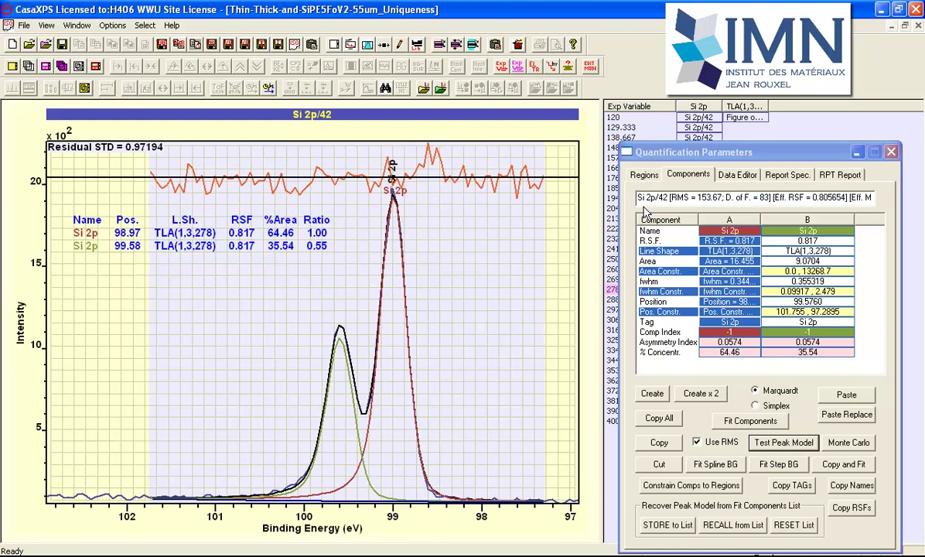
key("Up")
key("Up")
key("Up")
key("Up")
key("Up")
key("Up")
key("Up")
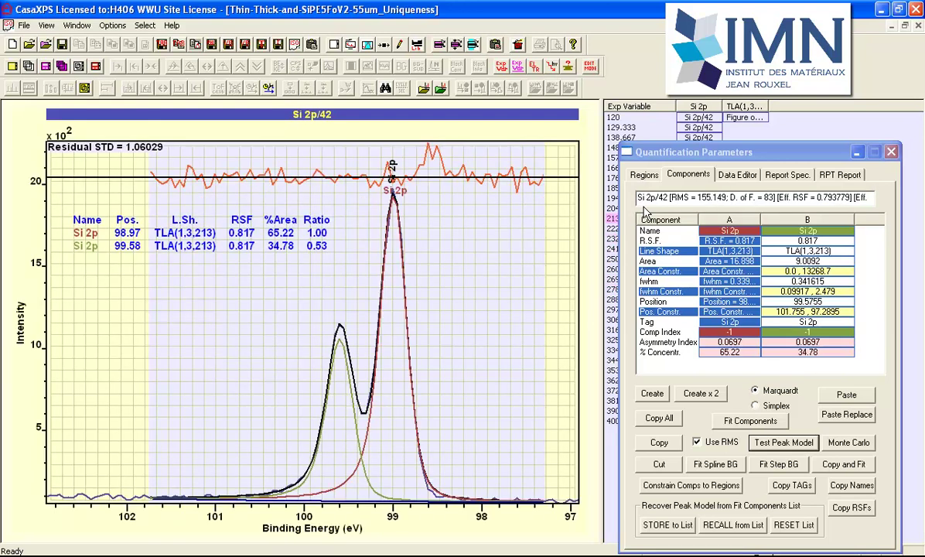
key("Down")
key("Down")
key("Down")
key("Down")
key("Down")
key("Down")
key("Down")
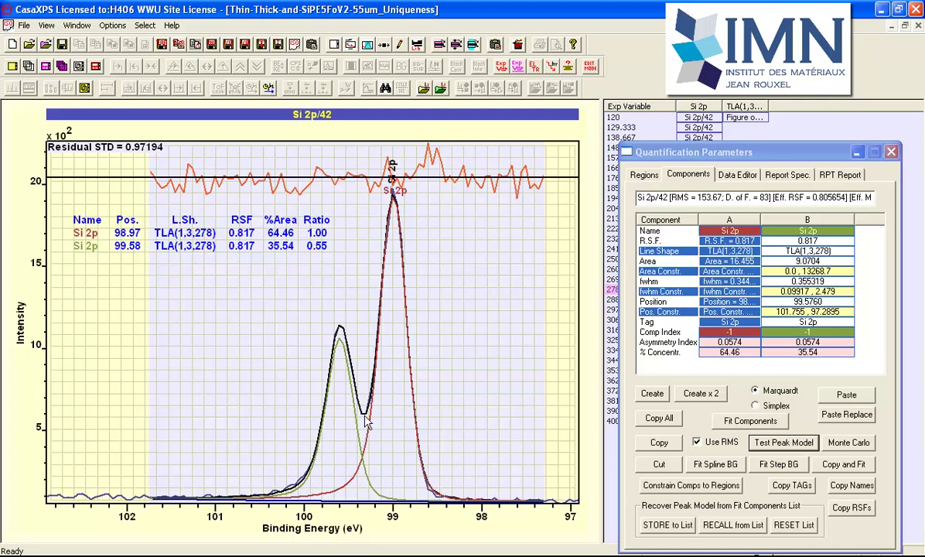
left_click(700, 249)
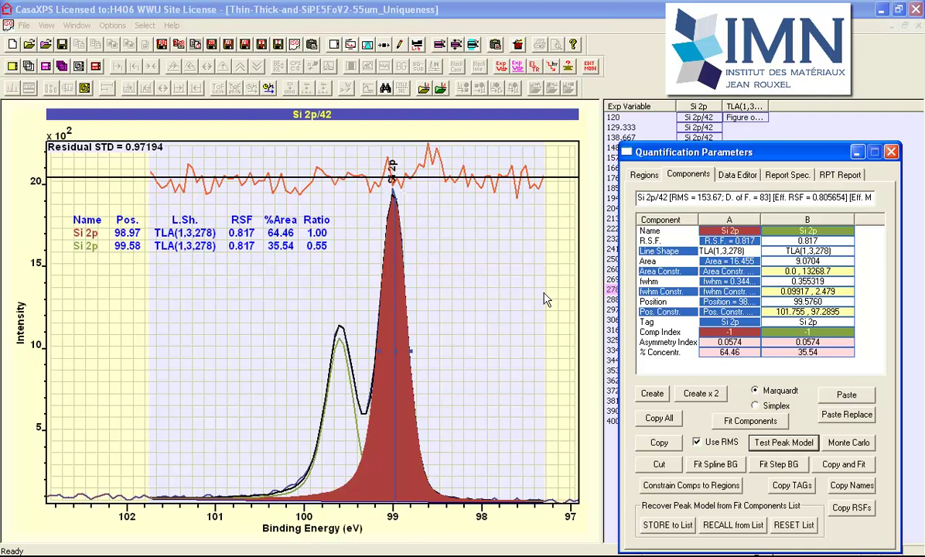
- Scan the second TLA parameter over TLA(1,[2,16],278) and view its figure-of-merit curve
left_click(781, 442)
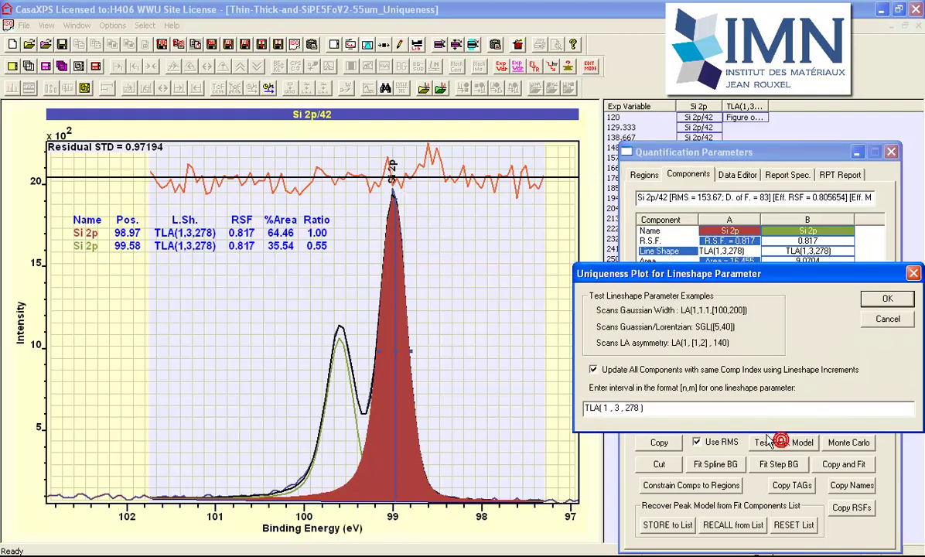
double_click(615, 407)
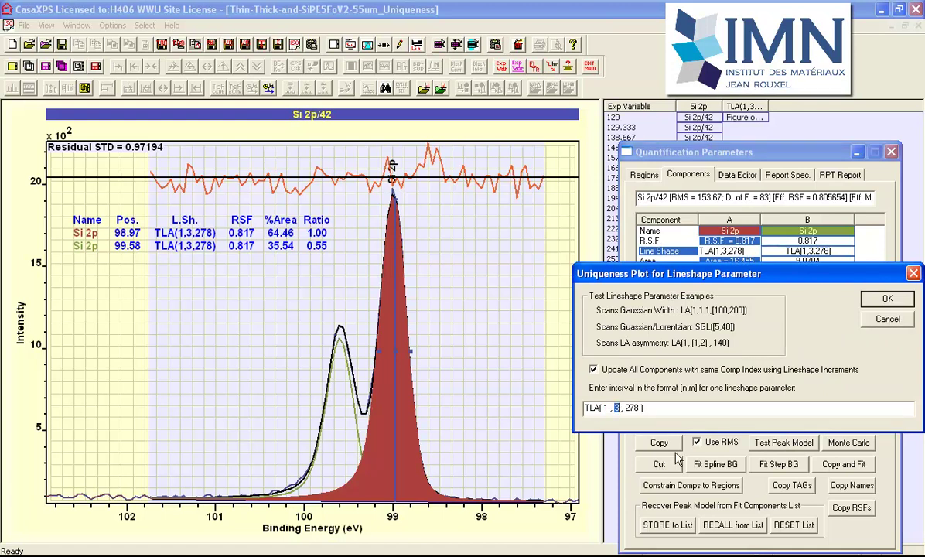
type("[2")
type("]")
type("16")
type("]")
key("Return")
key("Return")
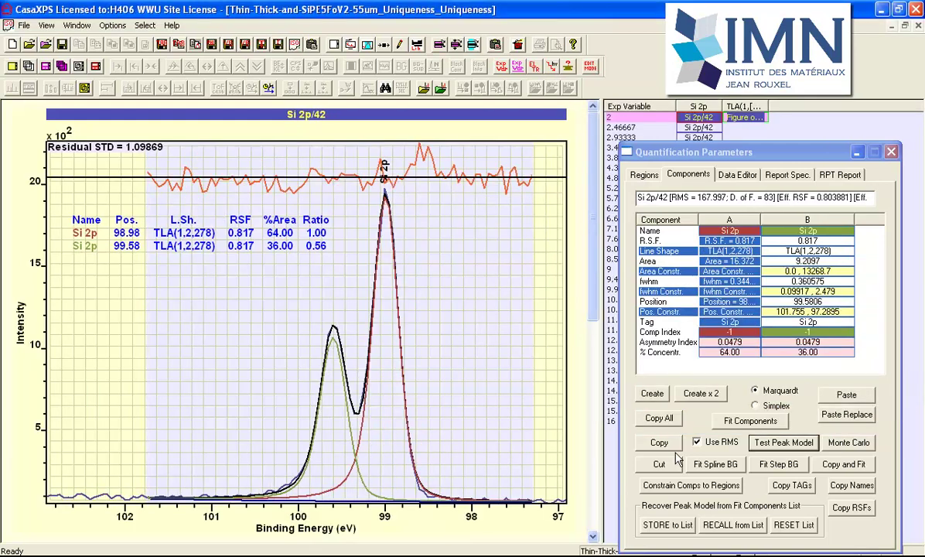
left_click(734, 120)
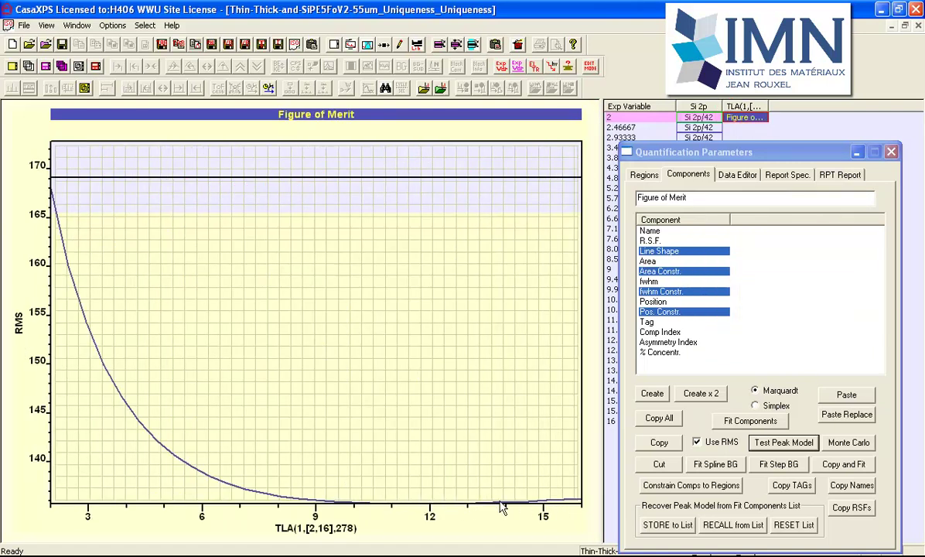
- Browse the scanned fits and settle on TLA(1,9.46667,278), with residual STD 0.859072
left_click(699, 118)
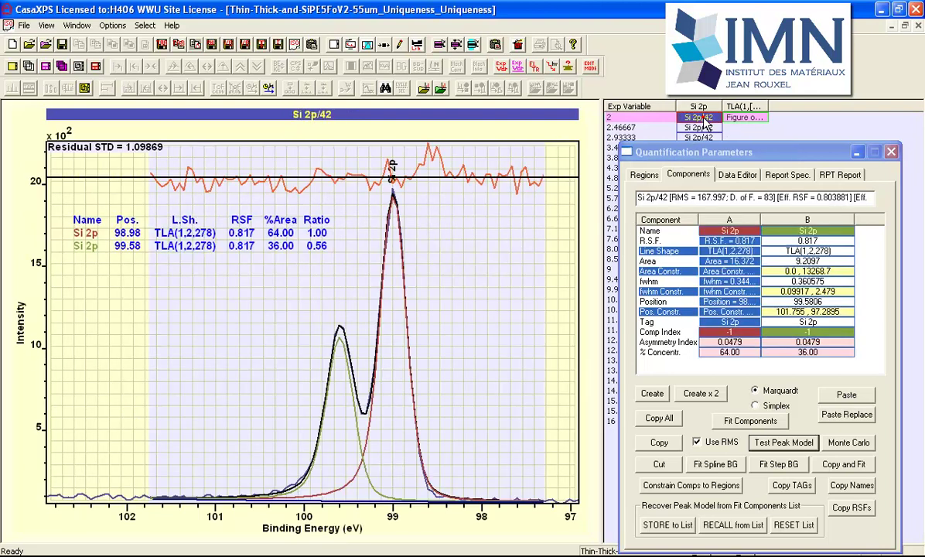
key("Down")
key("Down")
key("Down")
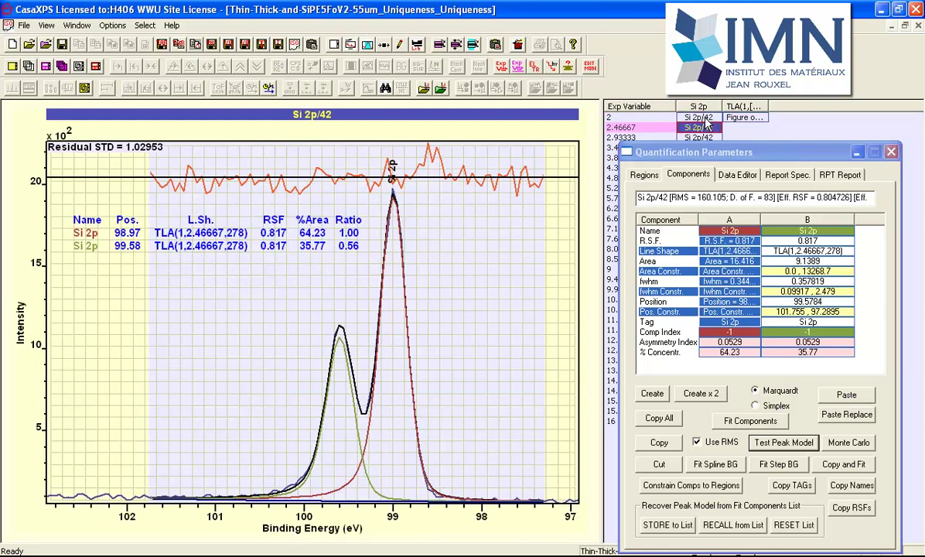
key("Down")
key("Down")
key("Down")
key("Down")
key("Down")
key("Down")
key("Down")
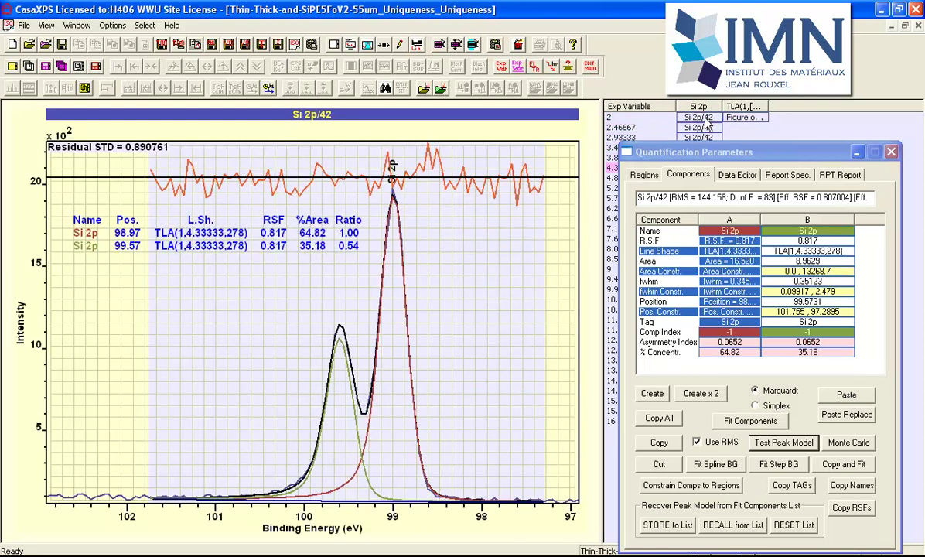
key("Down")
key("Down")
key("Down")
key("Down")
key("Down")
key("Down")
key("Down")
key("Down")
key("Down")
key("Down")
key("Down")
key("Down")
key("Down")
key("Down")
key("Down")
key("Down")
key("Down")
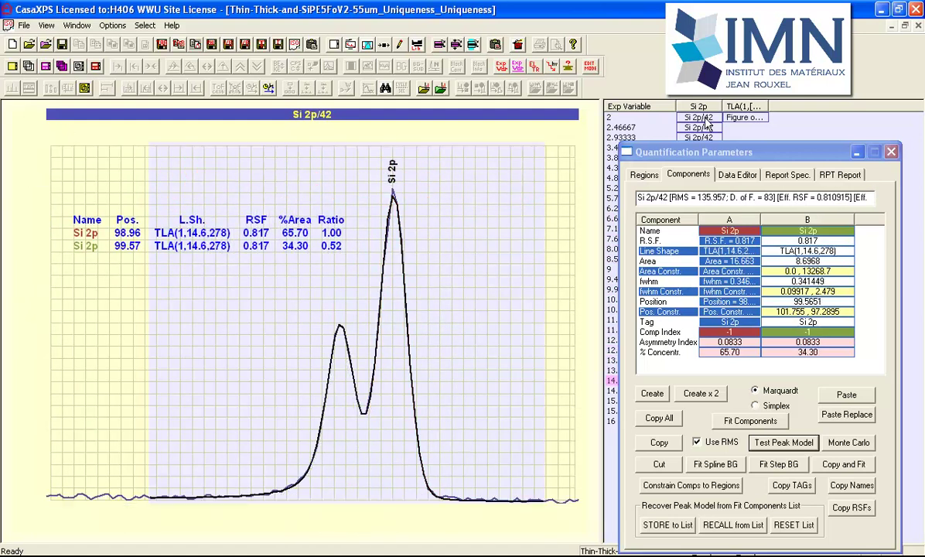
key("Down")
key("Down")
key("Down")
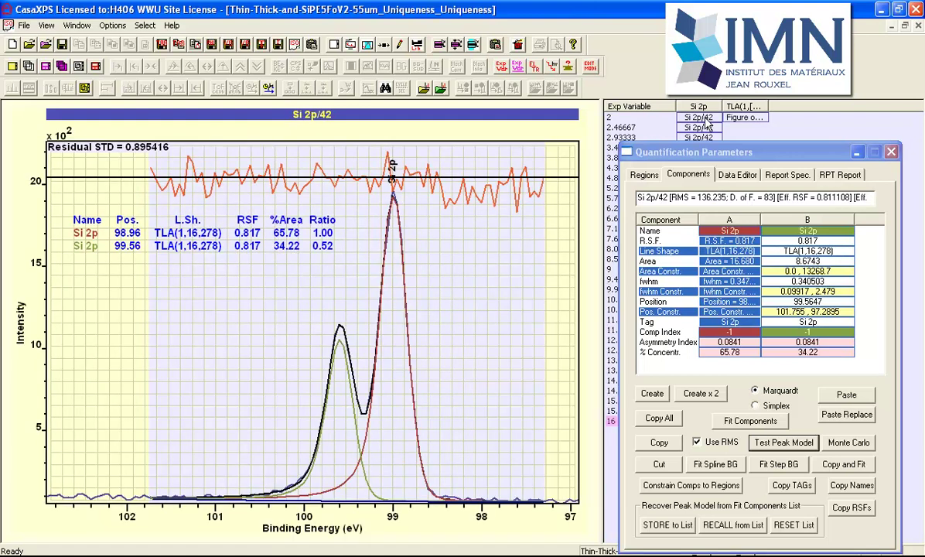
key("Up")
key("Up")
key("Up")
key("Up")
key("Up")
key("Up")
key("Up")
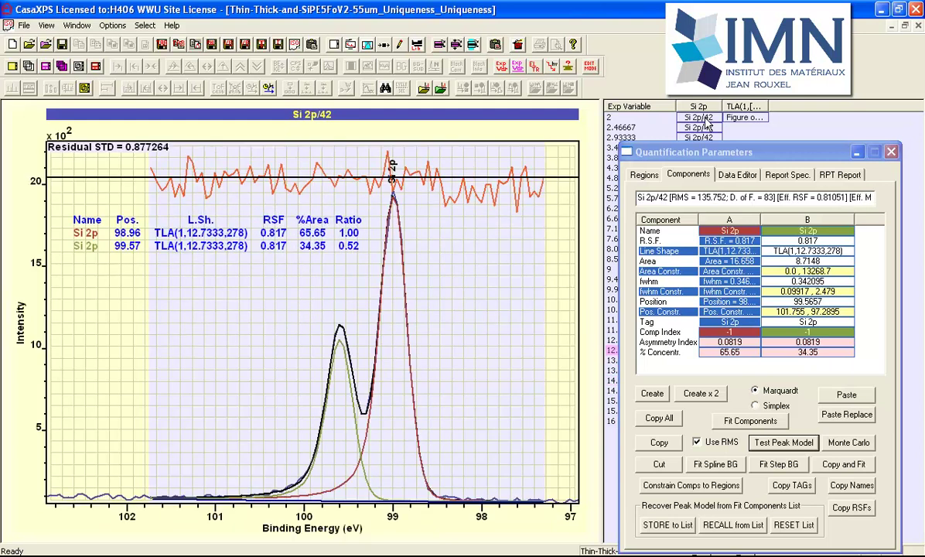
key("Up")
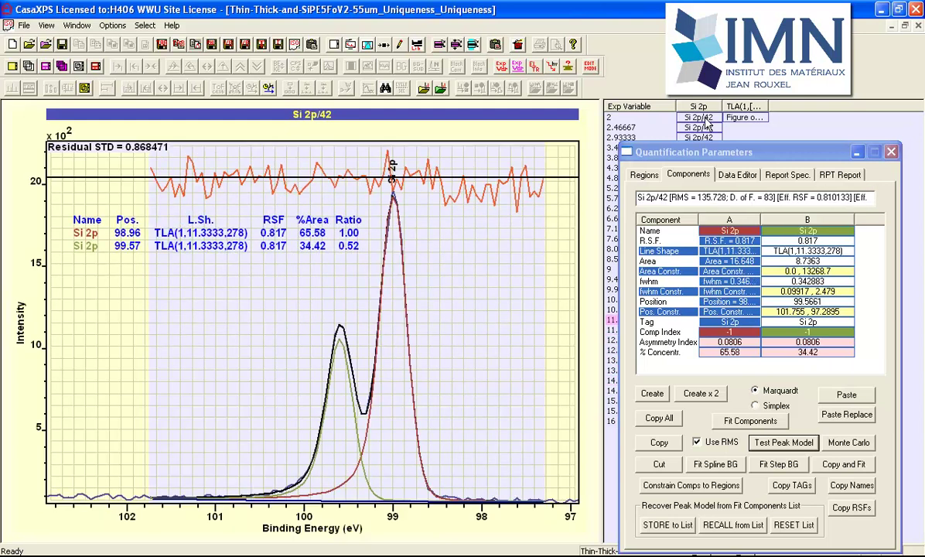
key("Up")
key("Up")
key("Up")
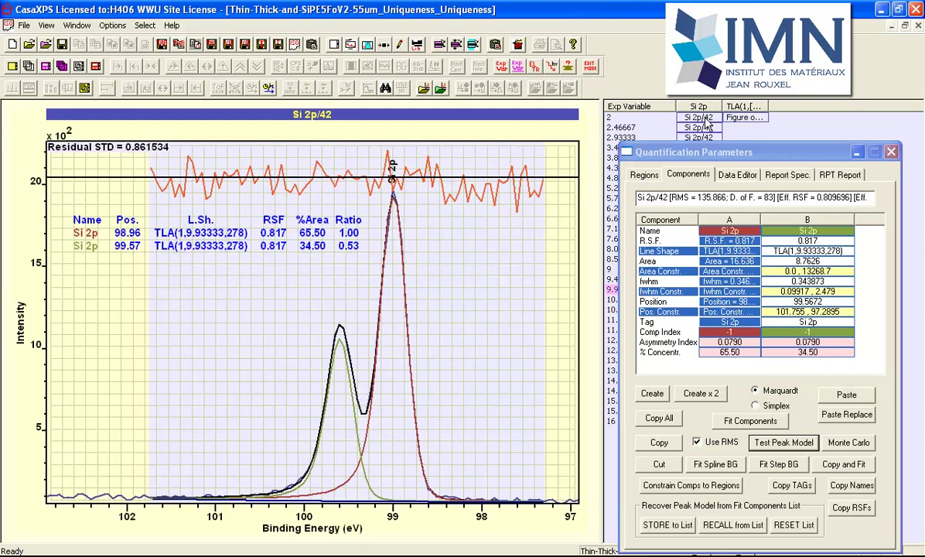
key("Down")
key("Up")
key("Up")
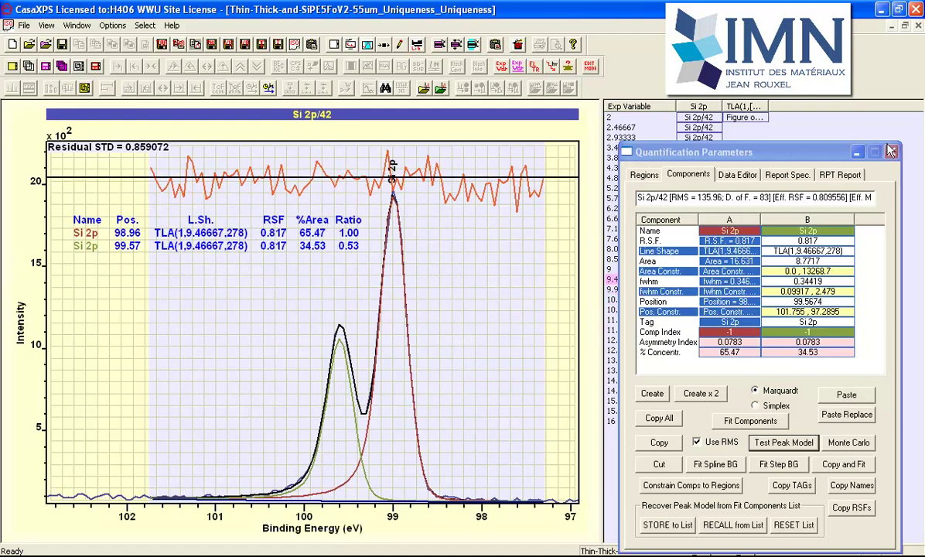
- Scan component A's third TLA parameter over TLA(1,9.46667,[208.5,347.5]) and view the figure of merit
left_click(689, 249)
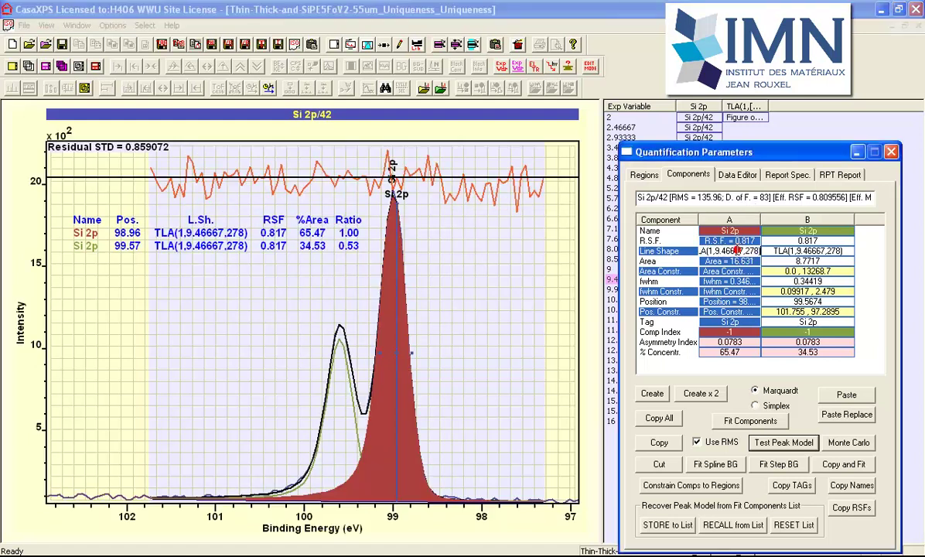
left_click(770, 440)
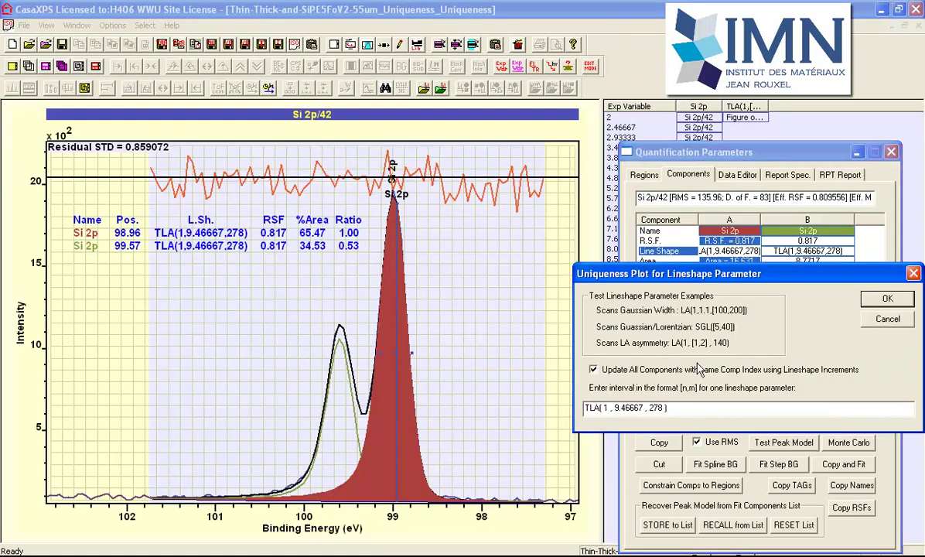
double_click(653, 407)
type("[")
type("208.5 , 347.5")
key("Tab")
key("Return")
key("Return")
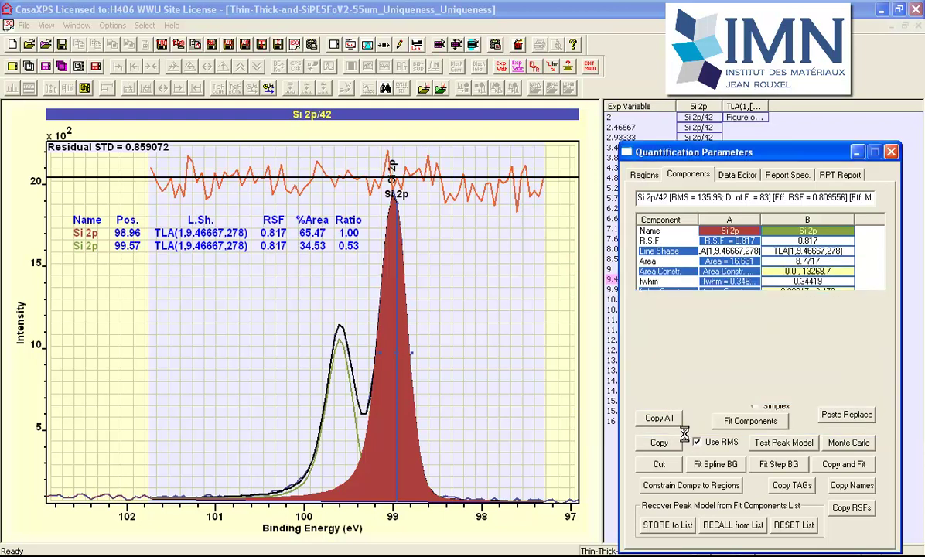
left_click(735, 117)
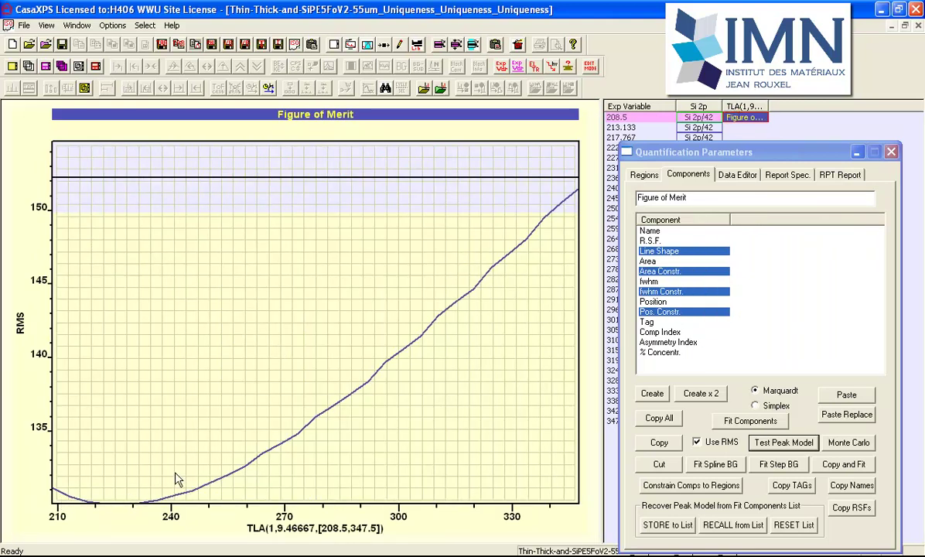
- Step through the new scan's fits and settle on TLA(1,9.46667,222), residual STD 0.836971
left_click(698, 117)
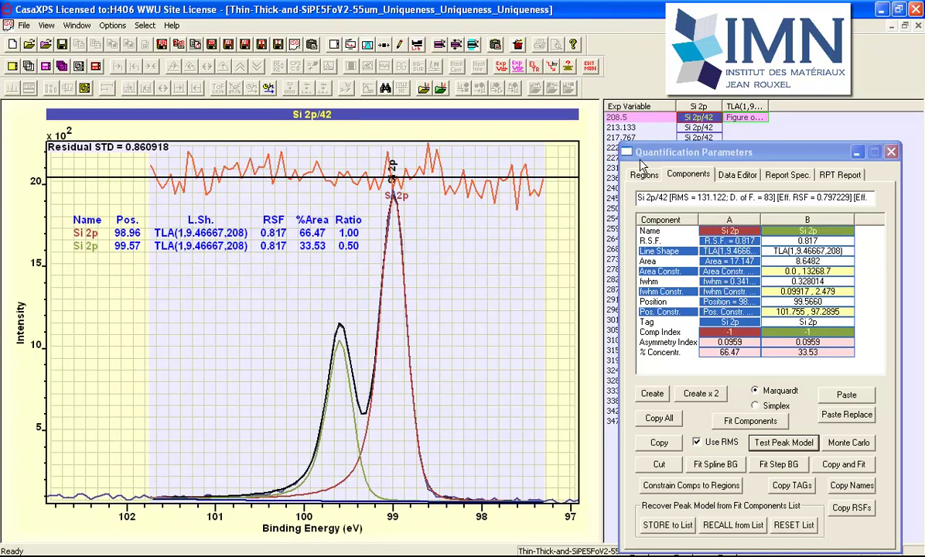
key("Down")
key("Down")
key("Down")
key("Down")
key("Down")
key("Down")
key("Up")
key("Up")
key("Down")
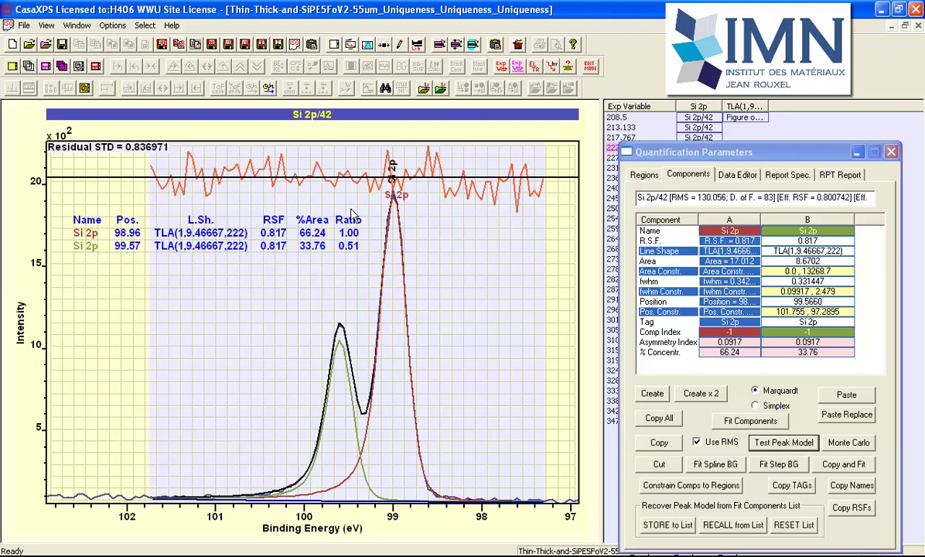
- Rename component A to Si 2p3/2 and set its R.S.F. to 0.541
left_click(736, 231)
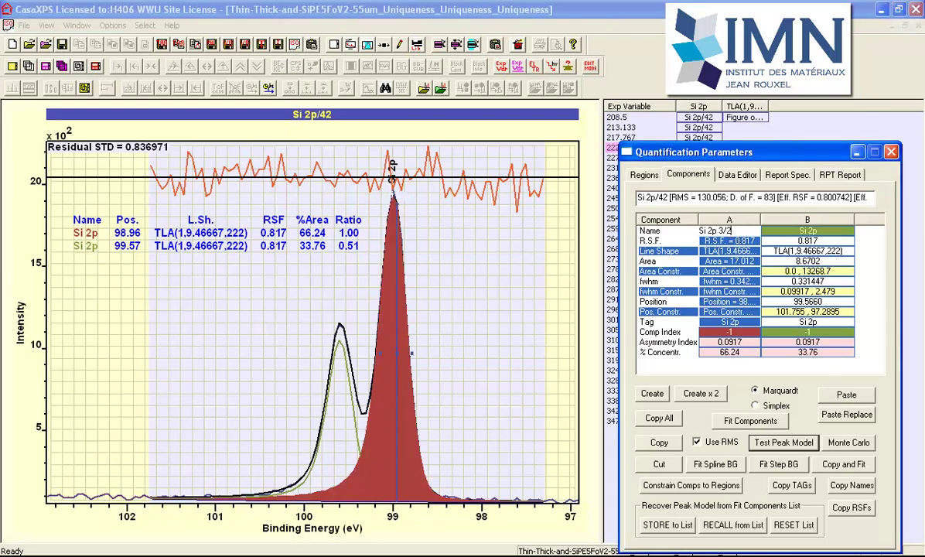
key("Return")
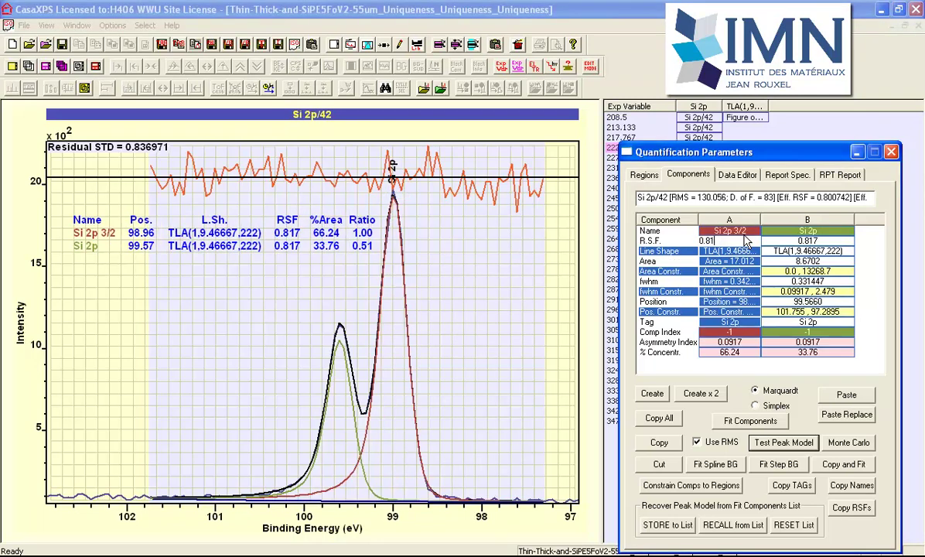
left_click(747, 242)
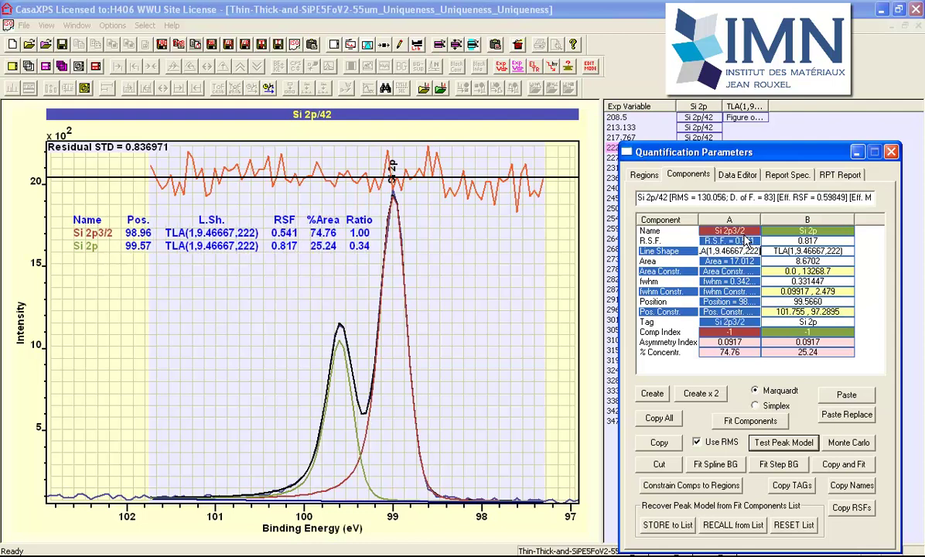
- Rename component B to Si 2p1/2 with R.S.F. 0.276, bringing the area ratio to 1.00
left_click(807, 230)
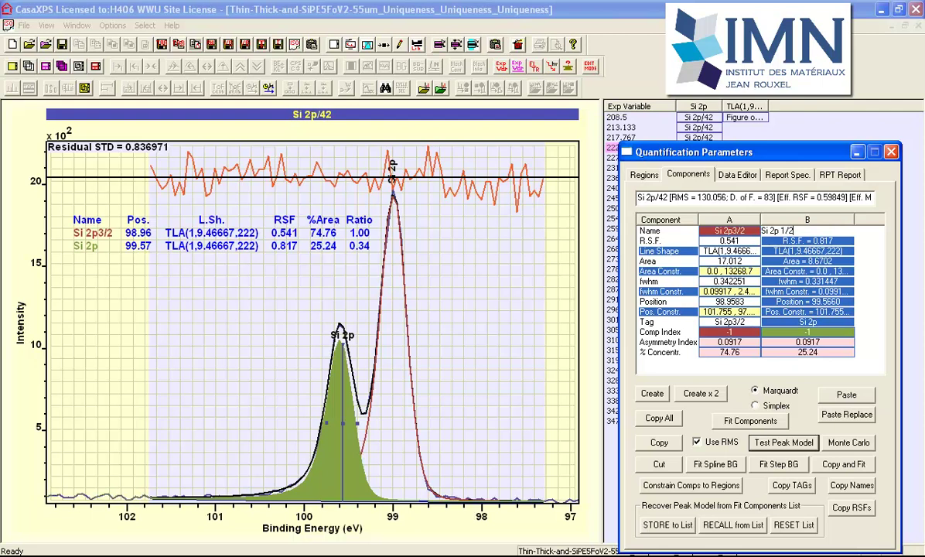
type("1/2")
key("Return")
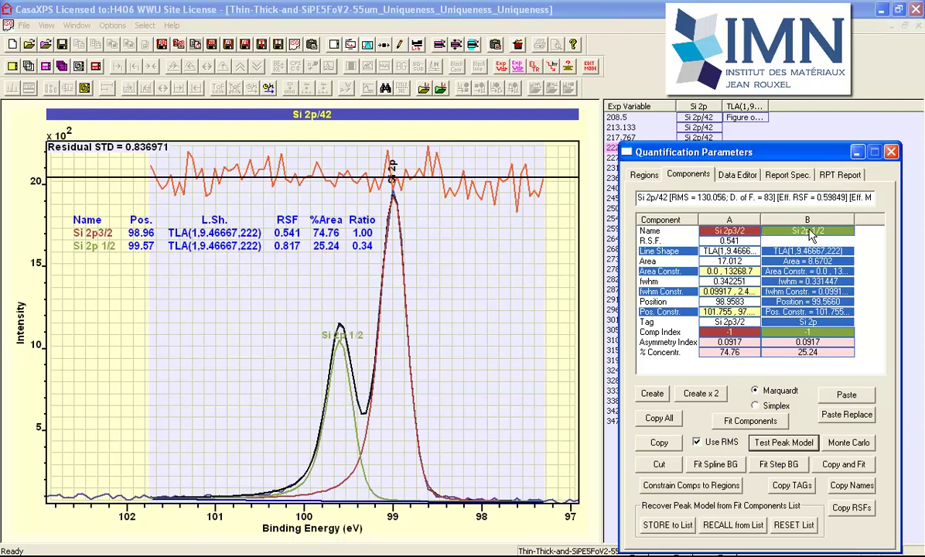
type("0.276")
key("Return")
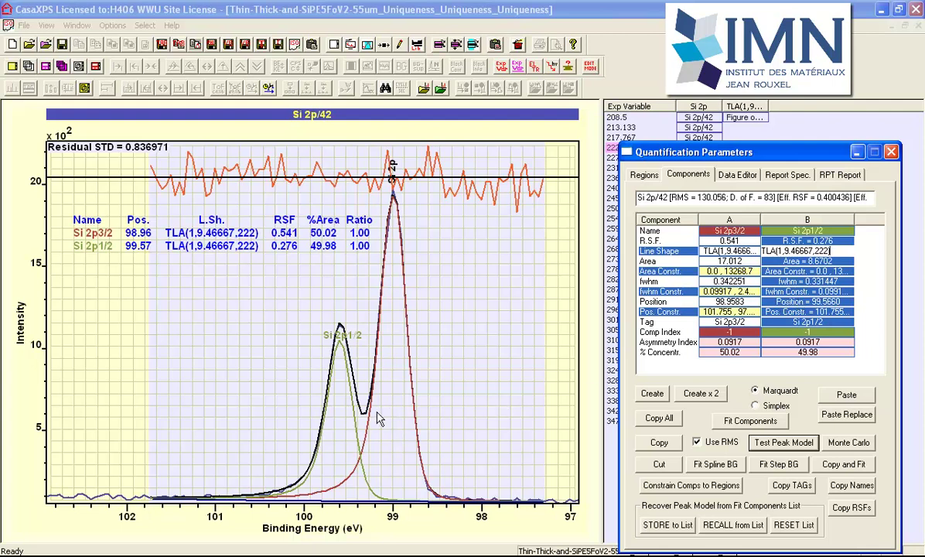
left_click(464, 383)
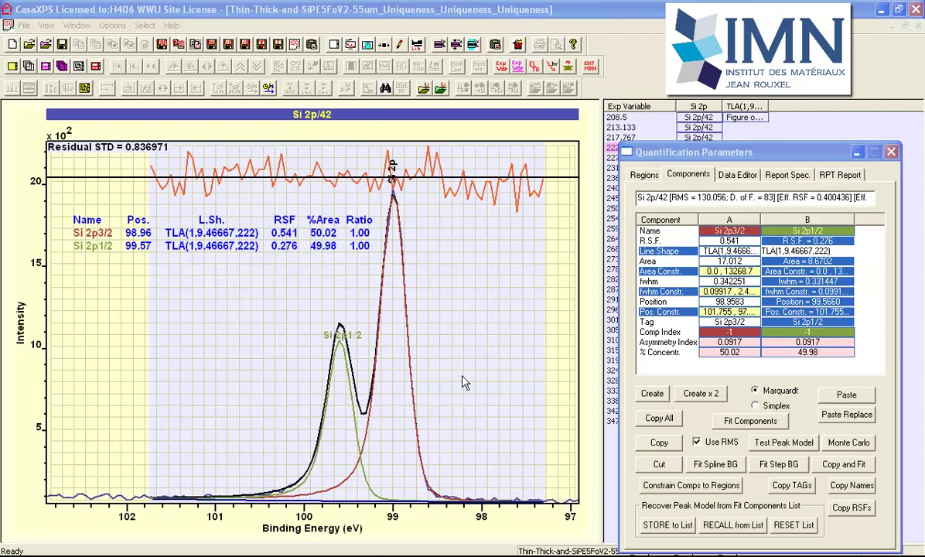